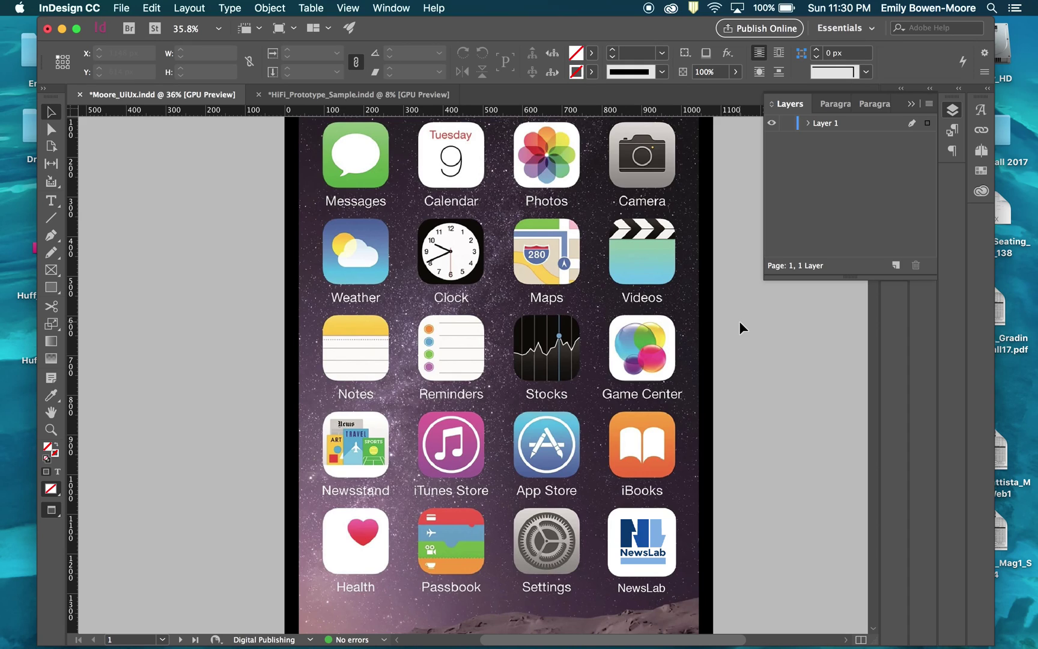
Step: Scroll down to page 2 to view the NewsLab article cards down to the footer
scroll(739, 321, down, 3)
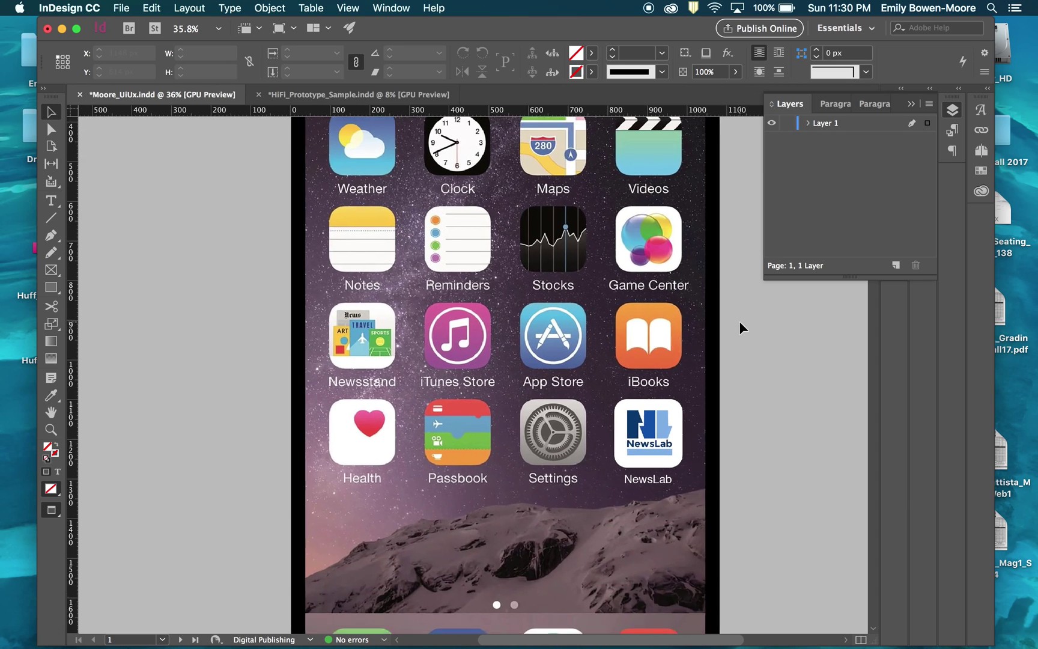
scroll(739, 321, up, 6)
scroll(739, 321, down, 1)
scroll(739, 321, right, 1)
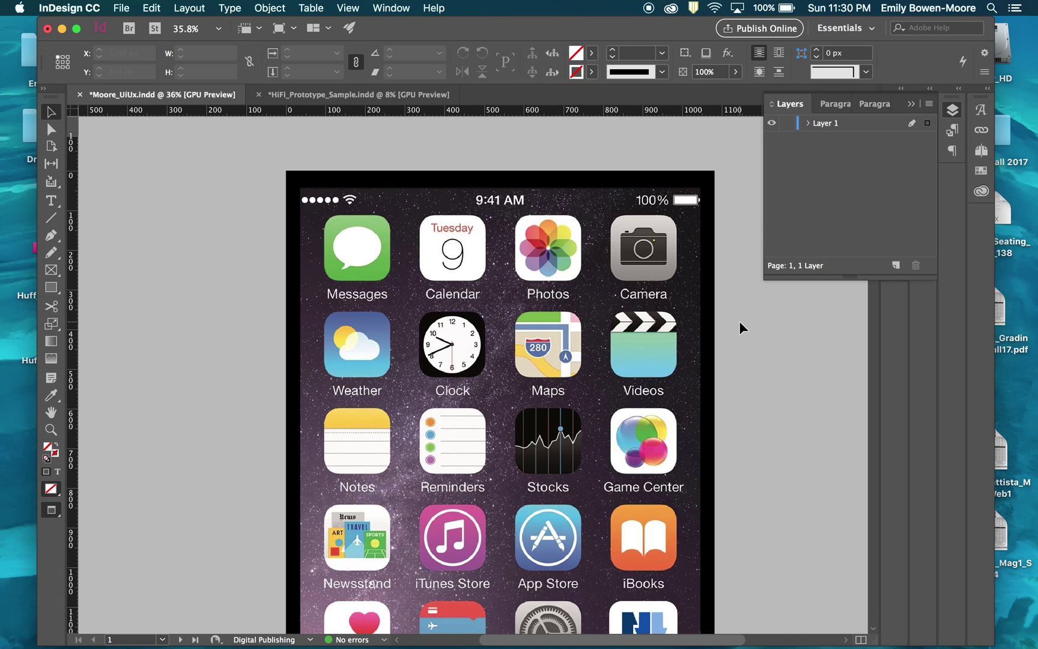
scroll(739, 321, down, 10)
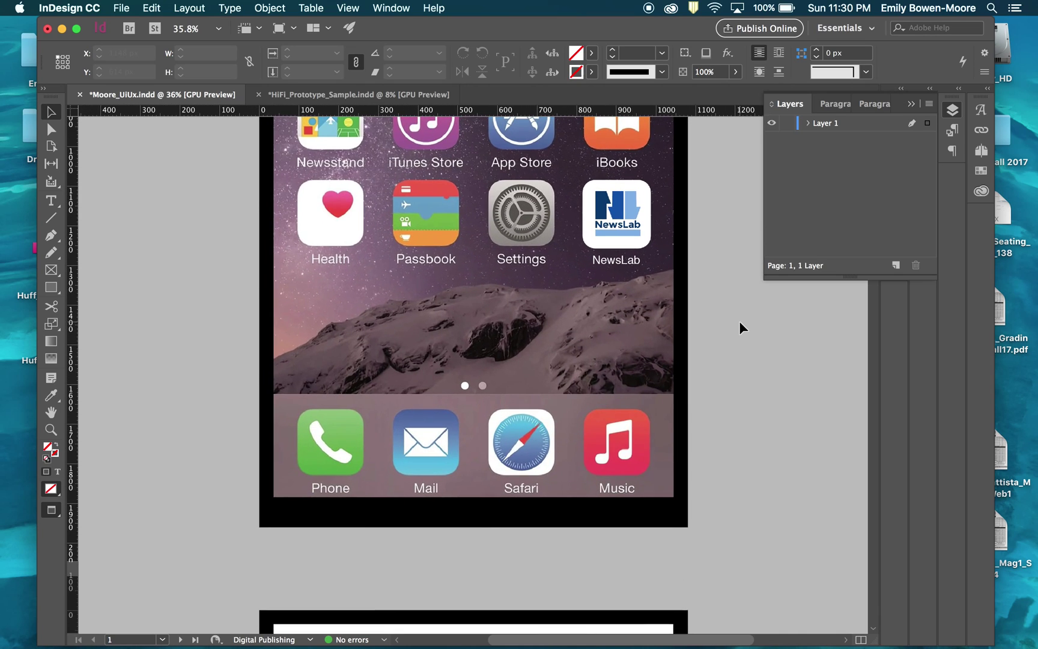
scroll(634, 257, down, 10)
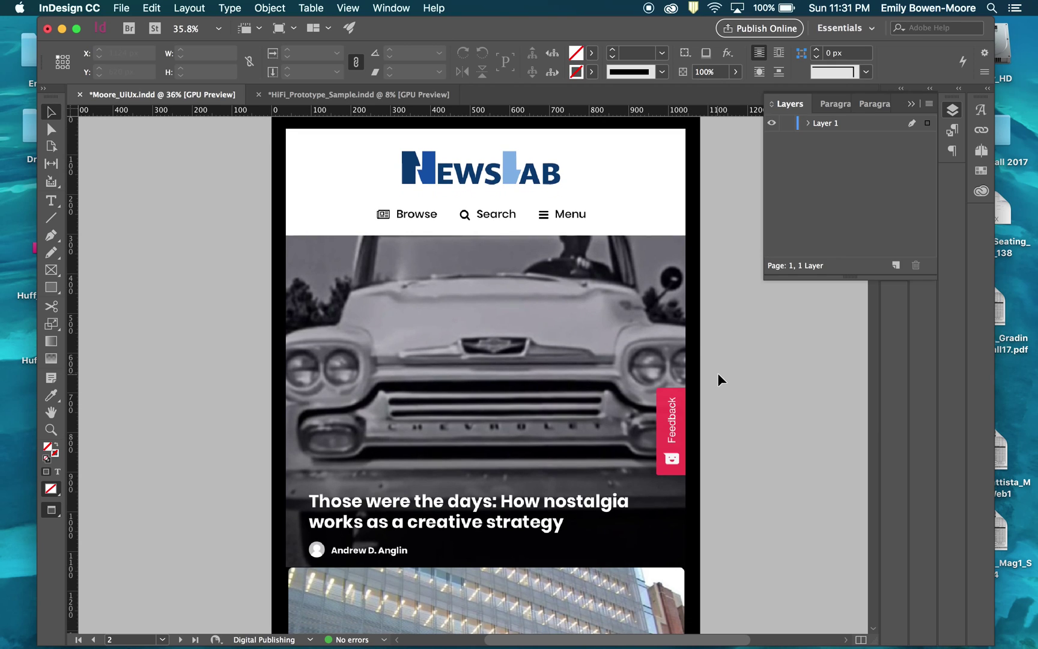
scroll(717, 373, up, 1)
scroll(717, 372, down, 1)
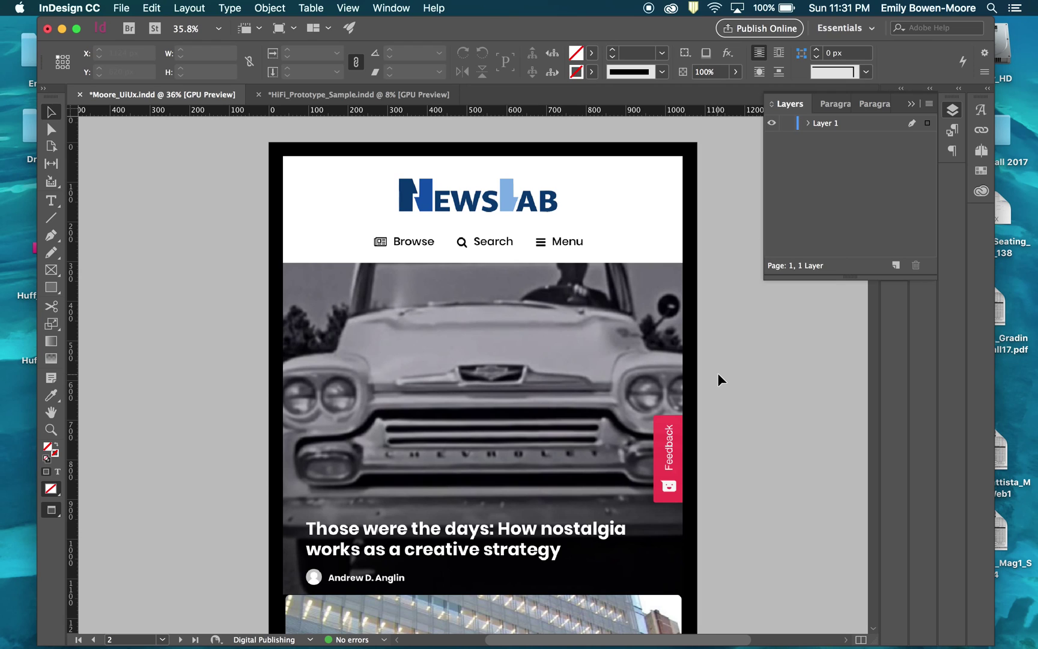
scroll(718, 373, down, 10)
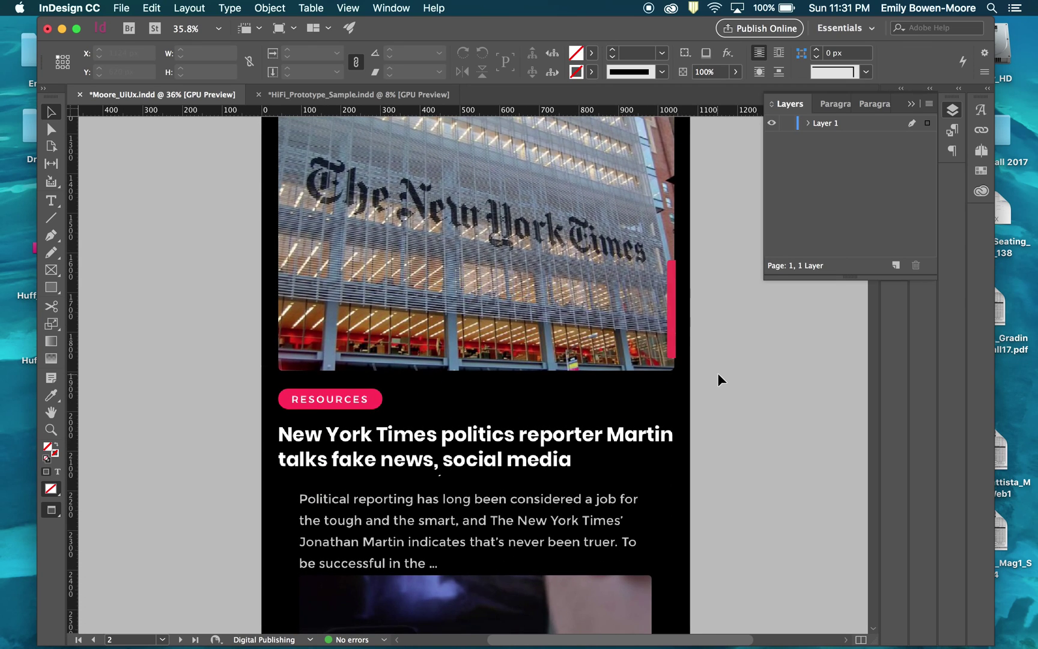
scroll(717, 372, down, 5)
Step: Leave Preview for Normal screen mode with W so frame edges and guides show
scroll(716, 377, down, 15)
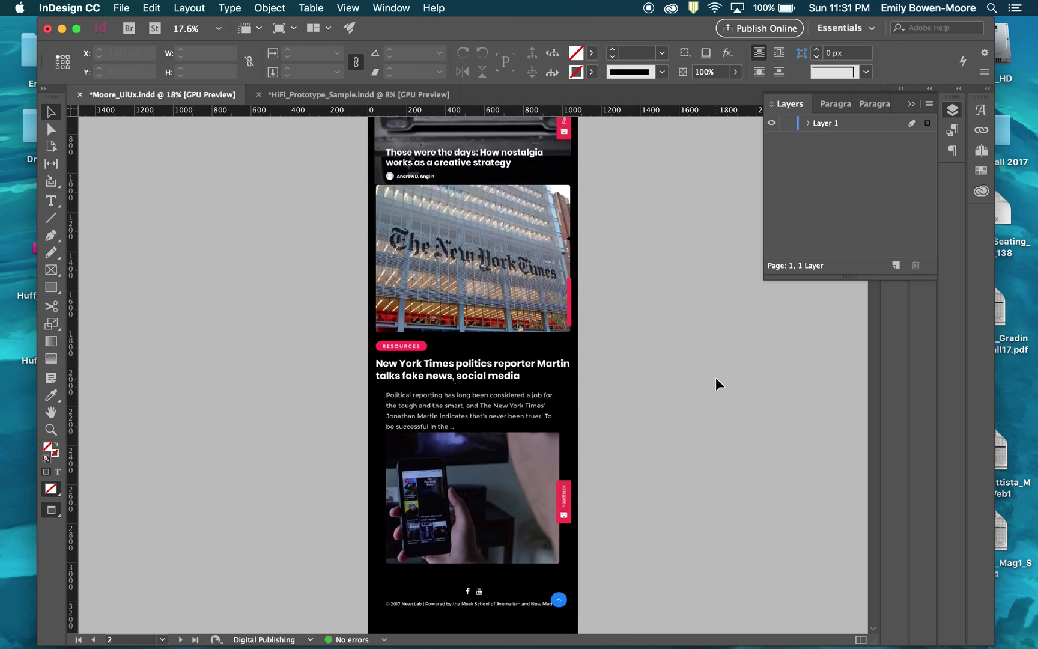
scroll(715, 377, down, 2)
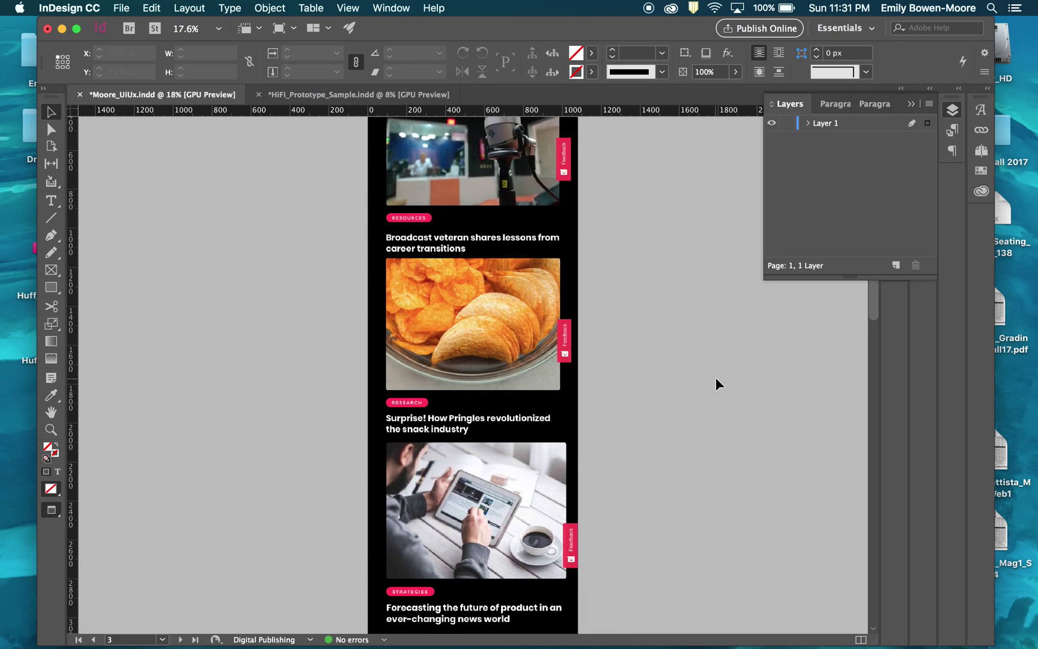
key(w)
Step: Scroll through pages 3–5 and back up to page 1's iPhone home screen
scroll(715, 378, down, 8)
scroll(715, 377, down, 10)
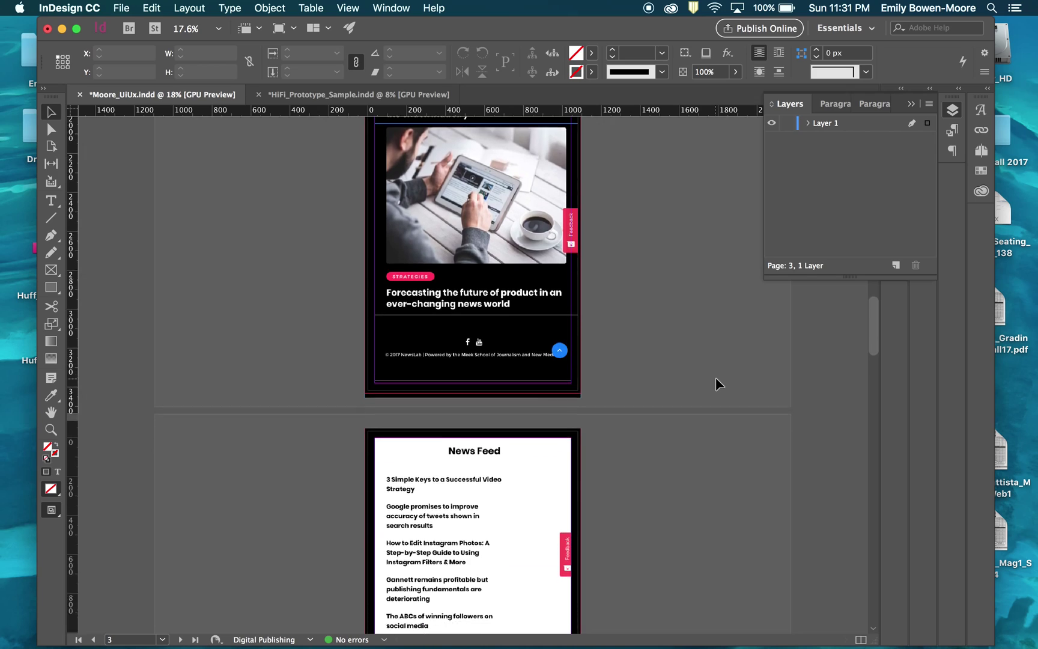
scroll(716, 377, down, 15)
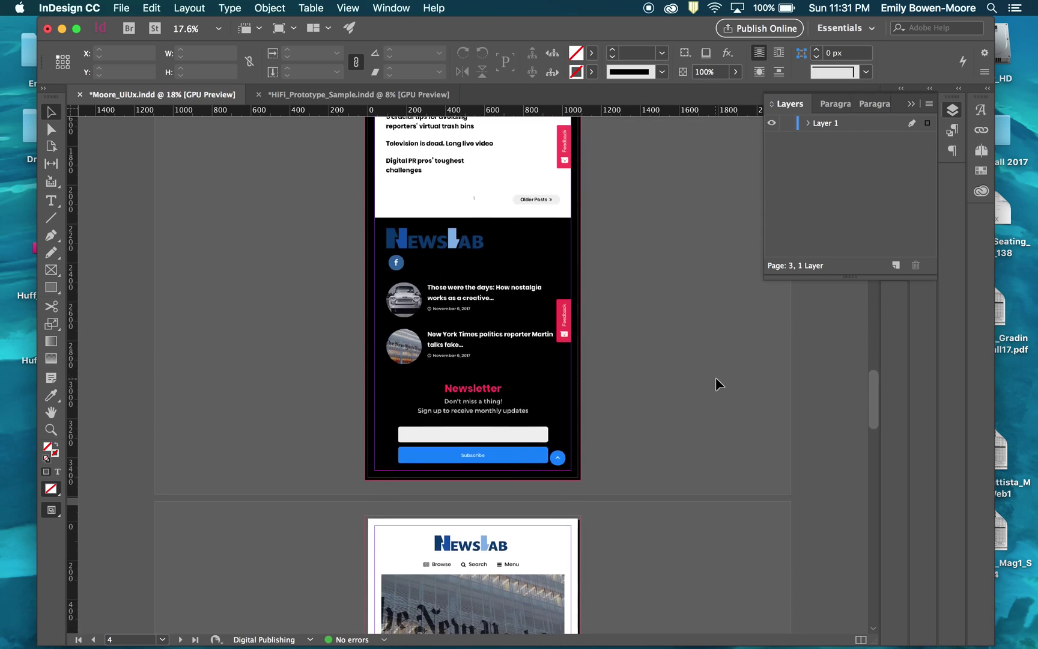
scroll(716, 377, down, 3)
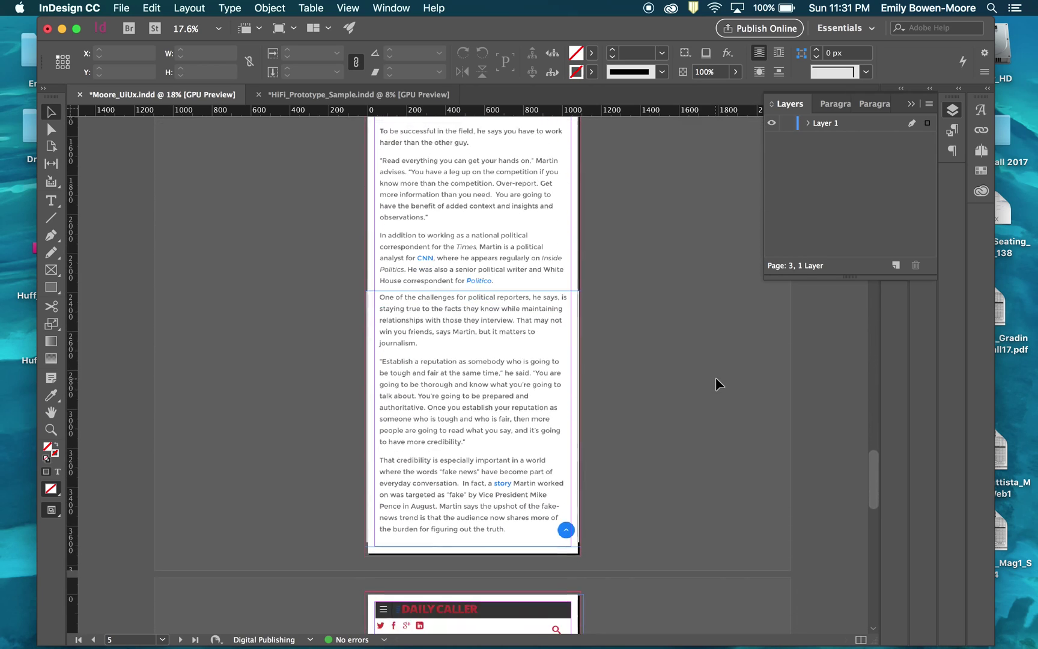
scroll(715, 378, up, 20)
scroll(716, 377, up, 20)
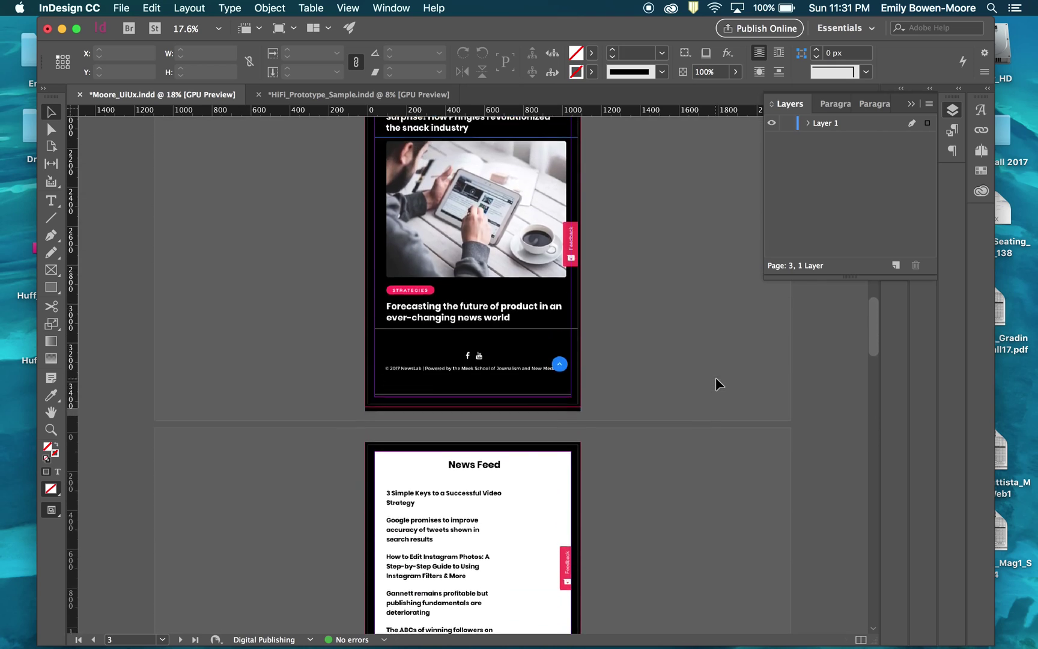
scroll(715, 378, up, 10)
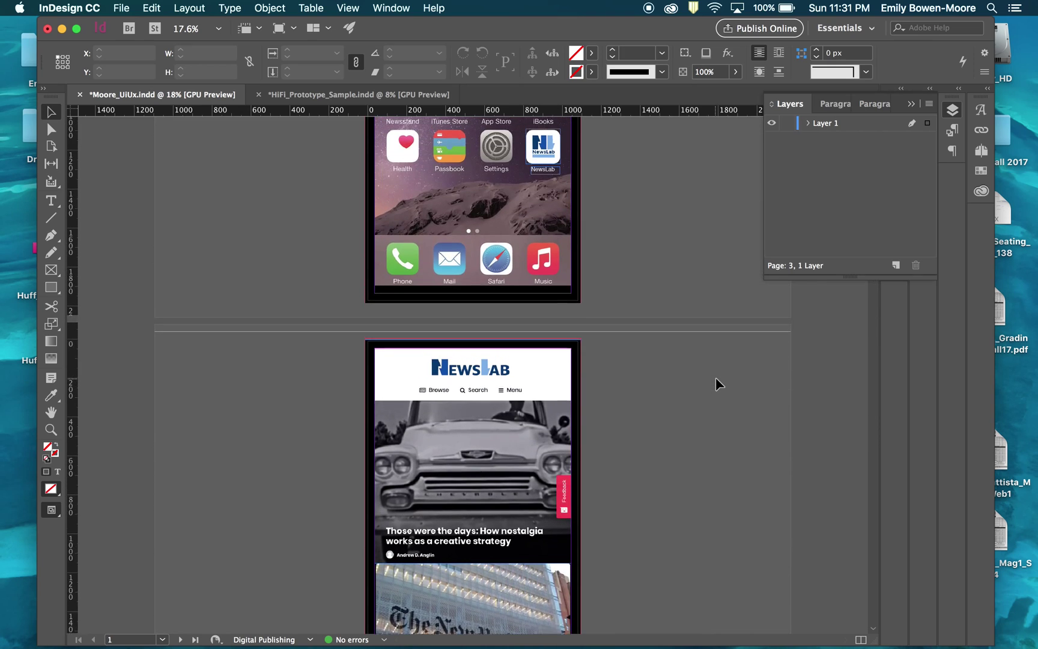
scroll(715, 377, up, 3)
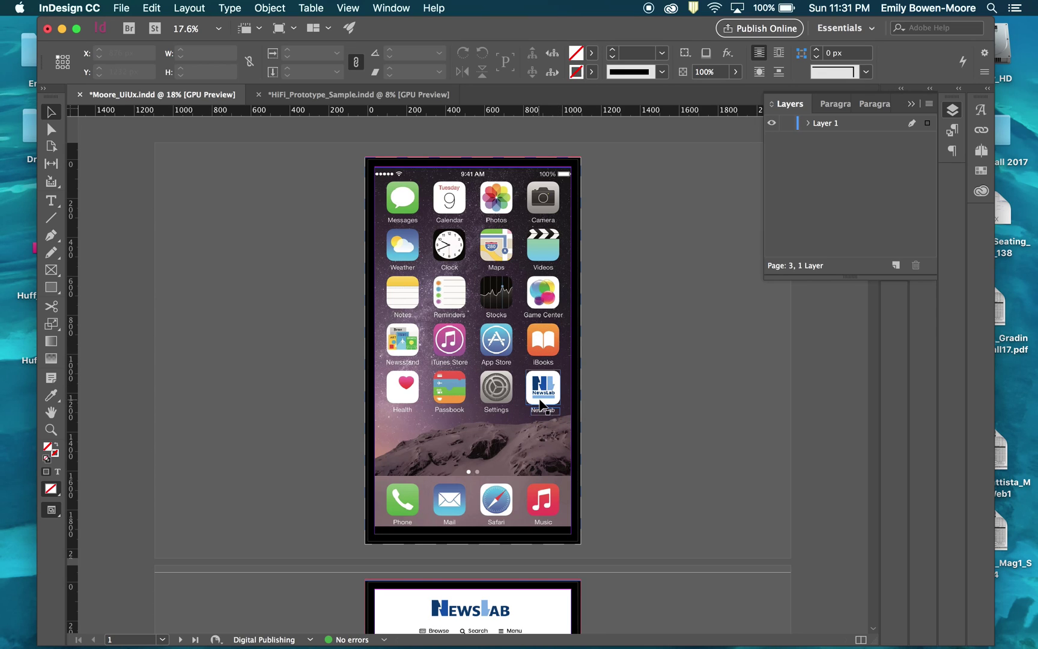
Step: Scroll through page 2's articles and page 3's Snapchat article, settling on page 2's footer
scroll(614, 399, down, 5)
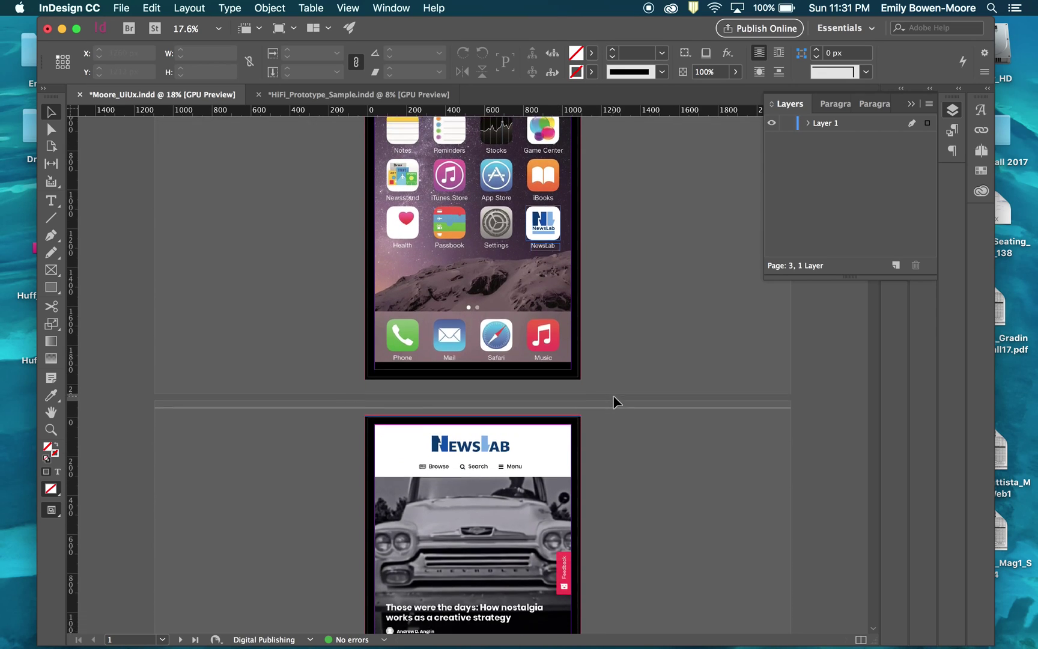
scroll(614, 402, down, 3)
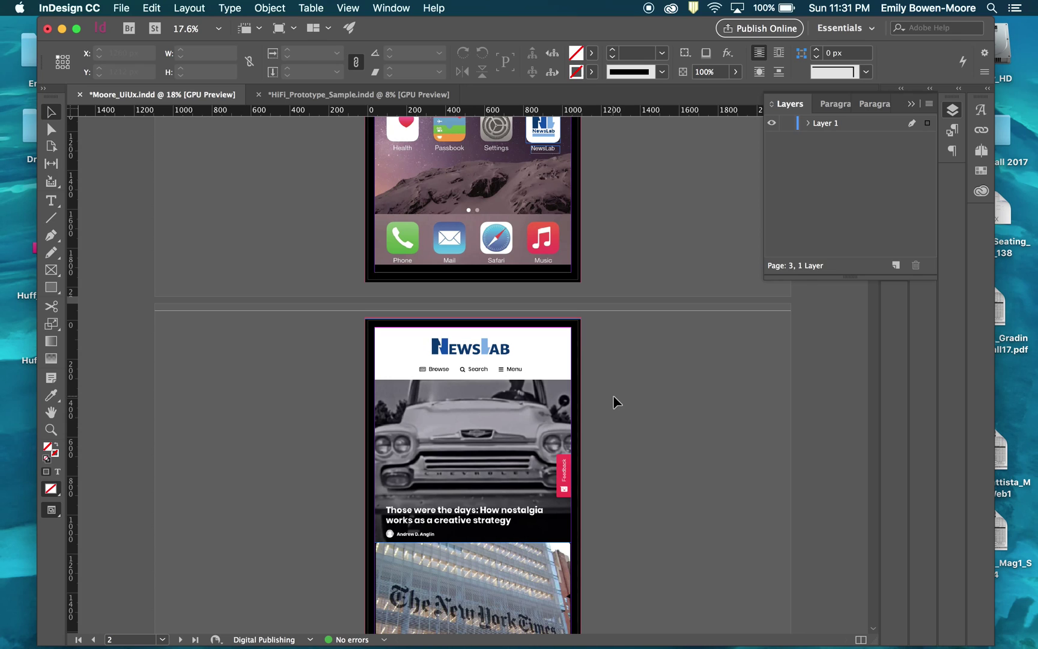
scroll(614, 401, down, 3)
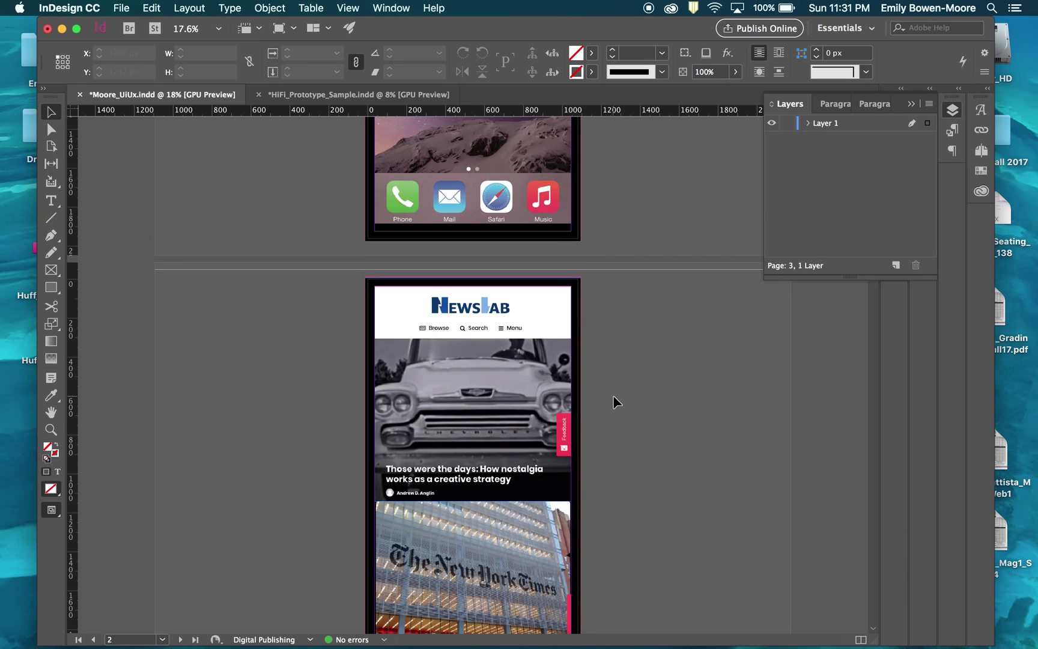
scroll(614, 401, down, 5)
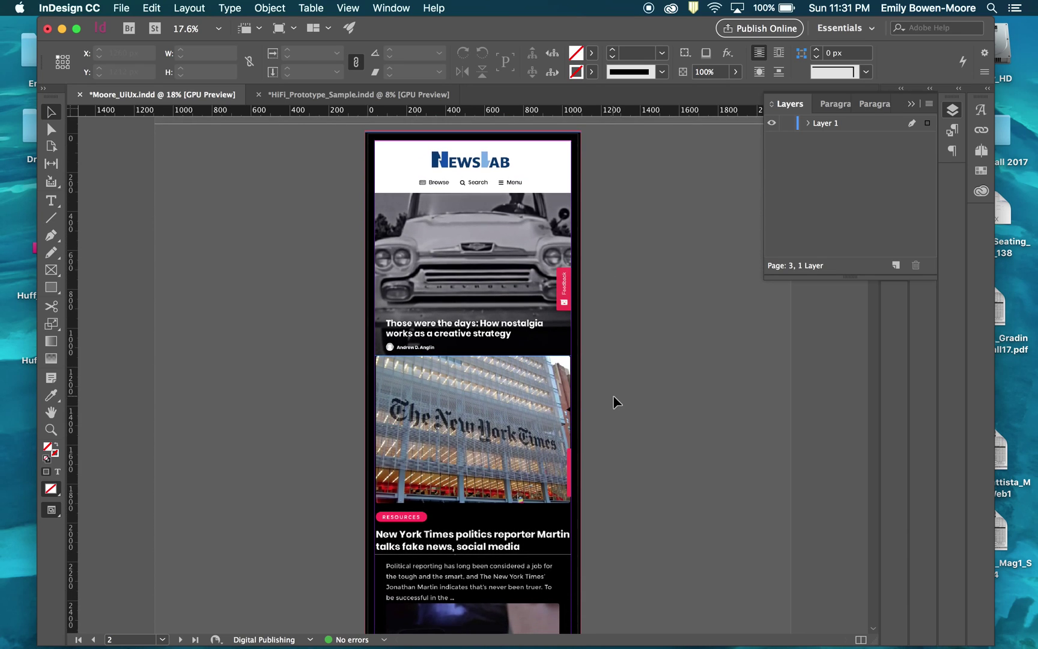
scroll(616, 401, up, 1)
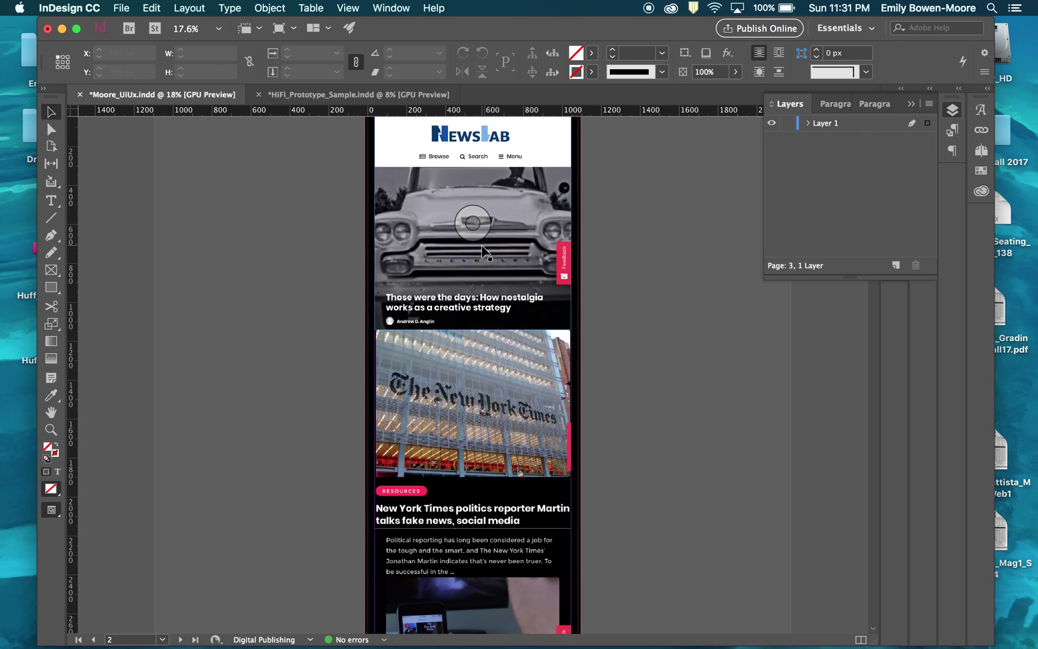
scroll(485, 357, down, 10)
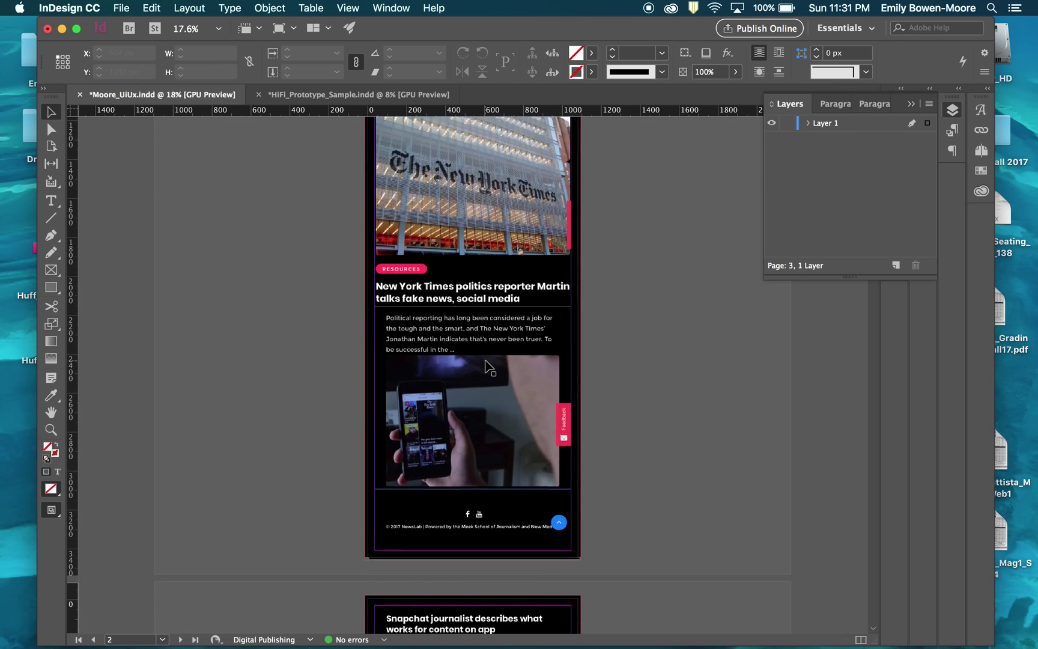
scroll(490, 367, down, 9)
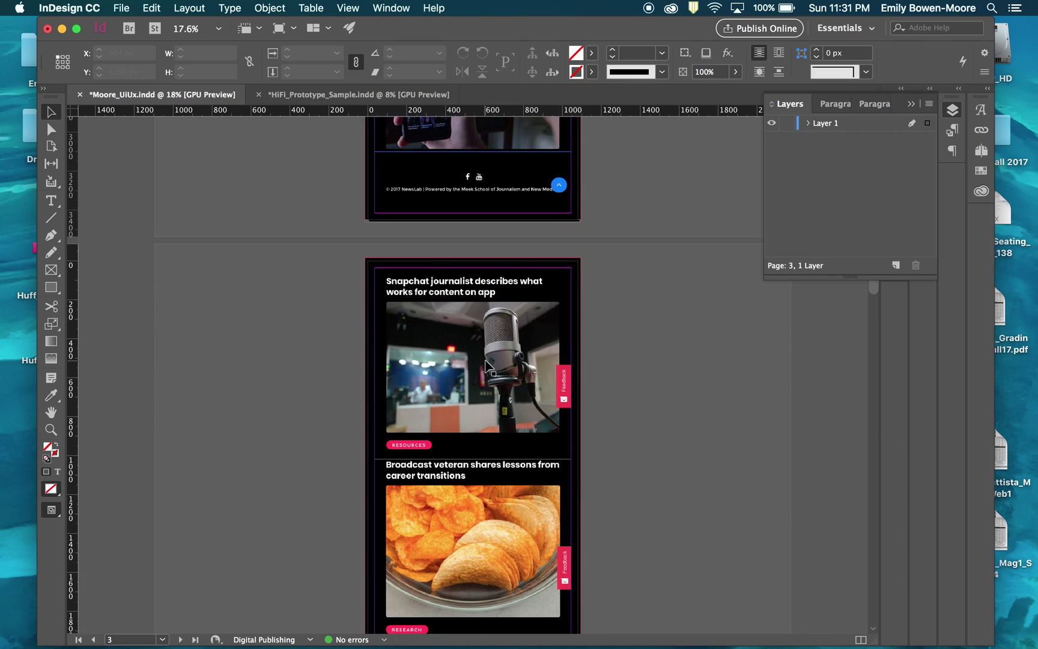
scroll(484, 359, down, 9)
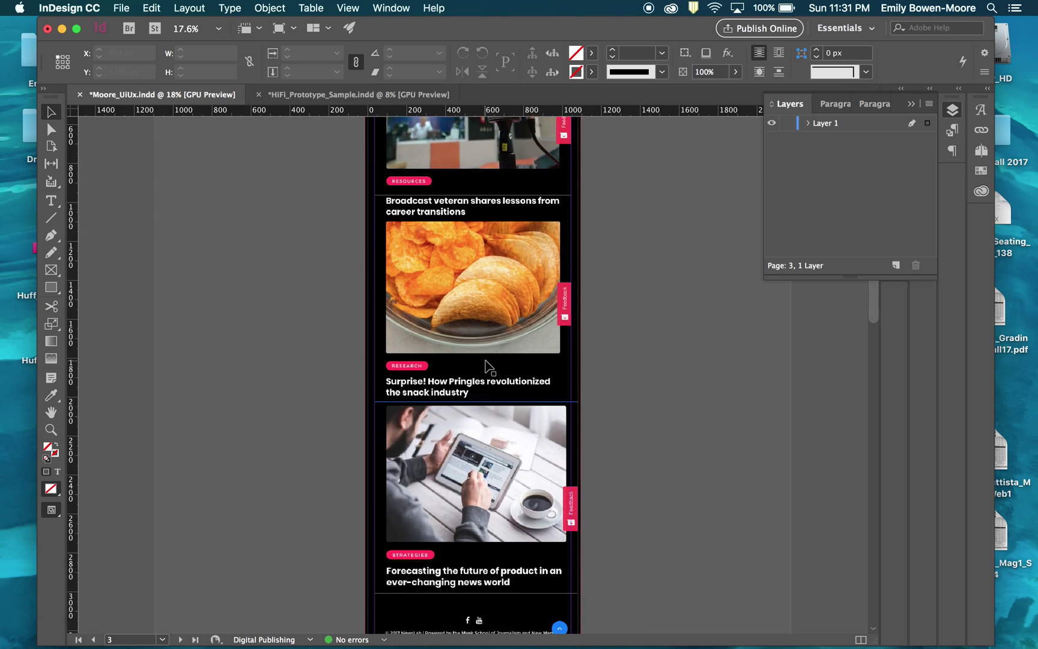
scroll(485, 360, up, 8)
scroll(485, 363, up, 18)
scroll(489, 367, down, 1)
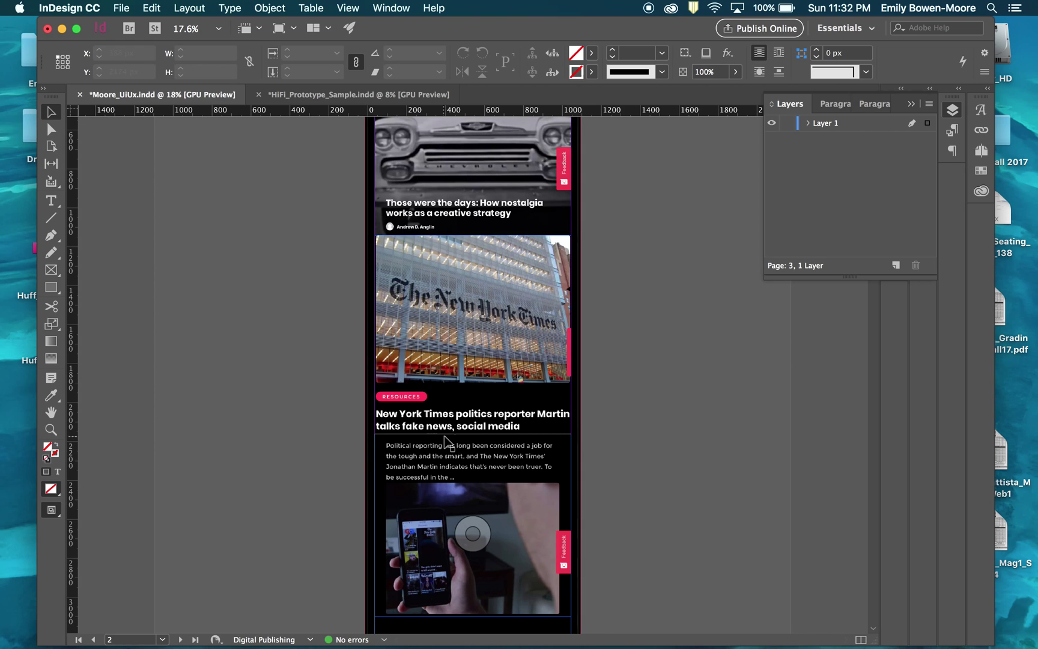
scroll(446, 443, down, 15)
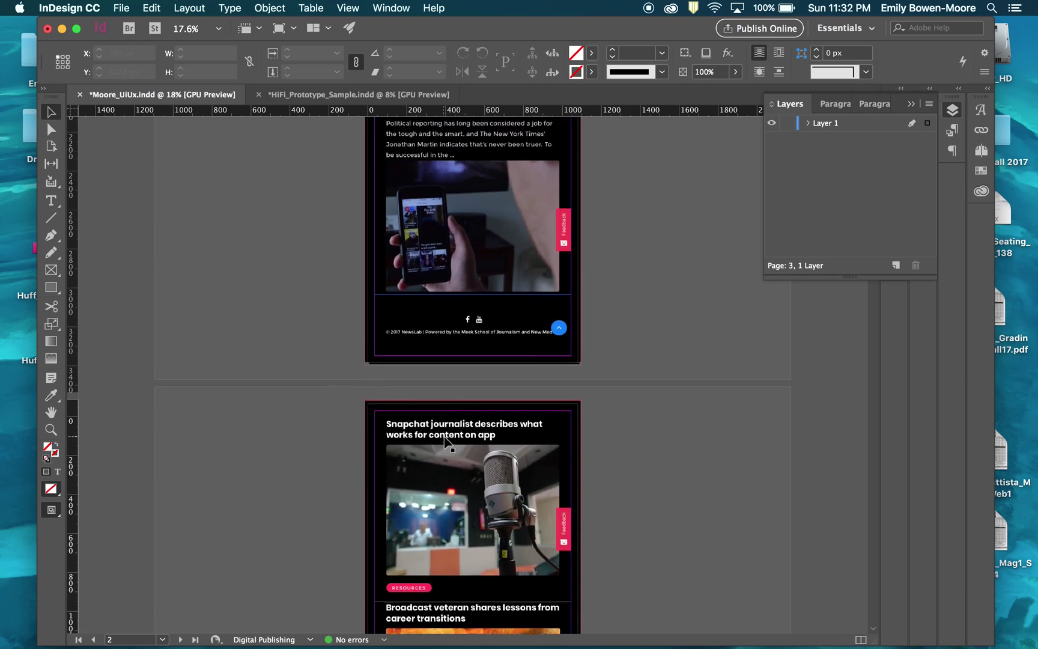
scroll(447, 443, down, 15)
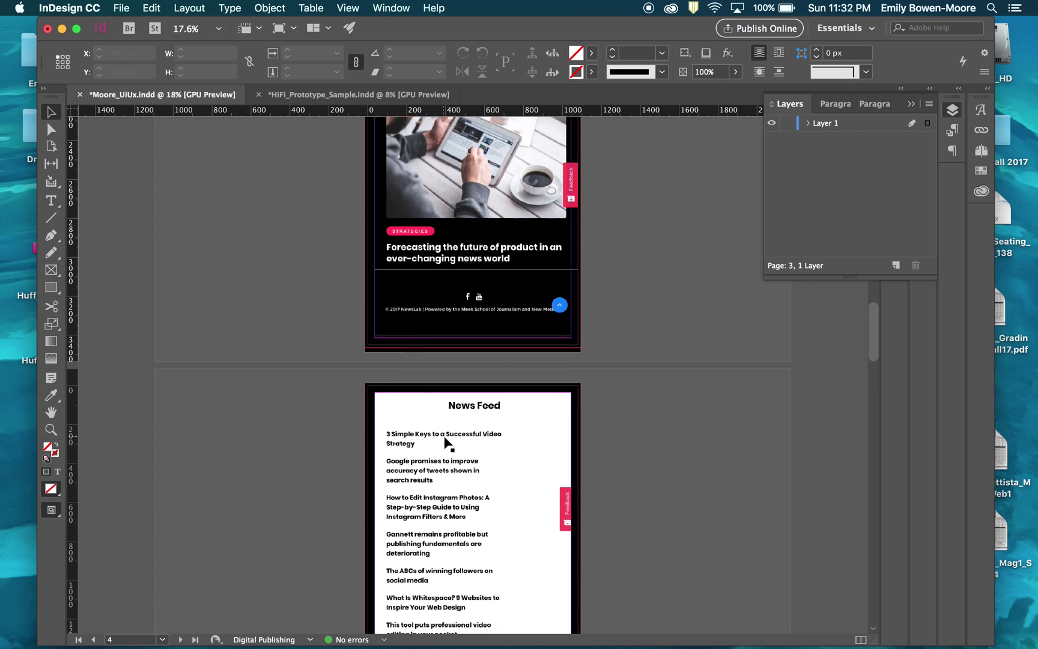
scroll(446, 444, down, 10)
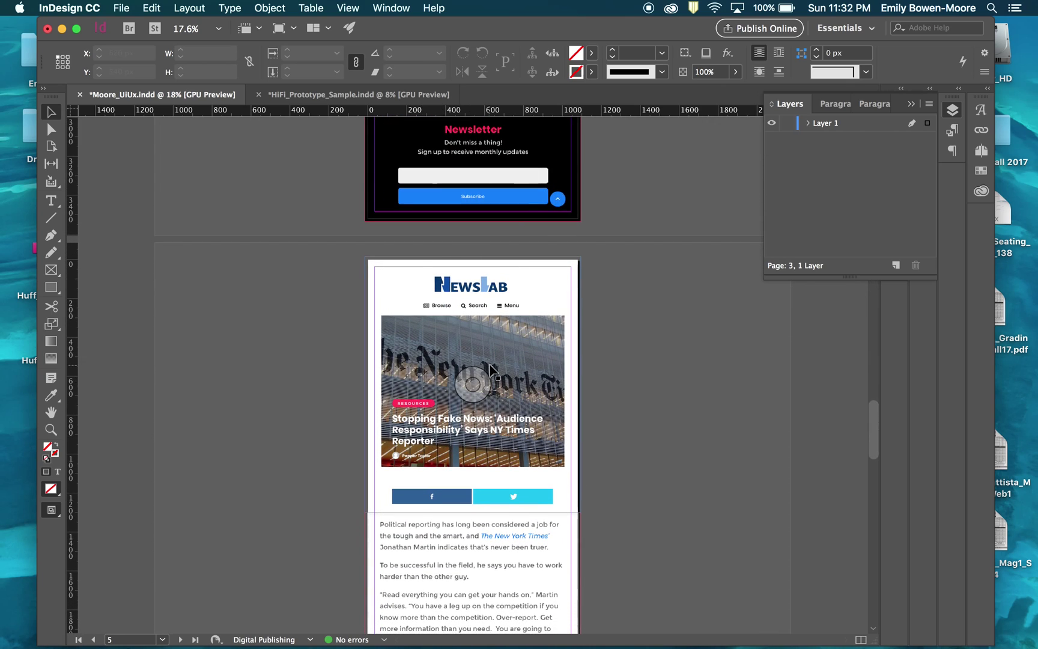
scroll(489, 369, down, 5)
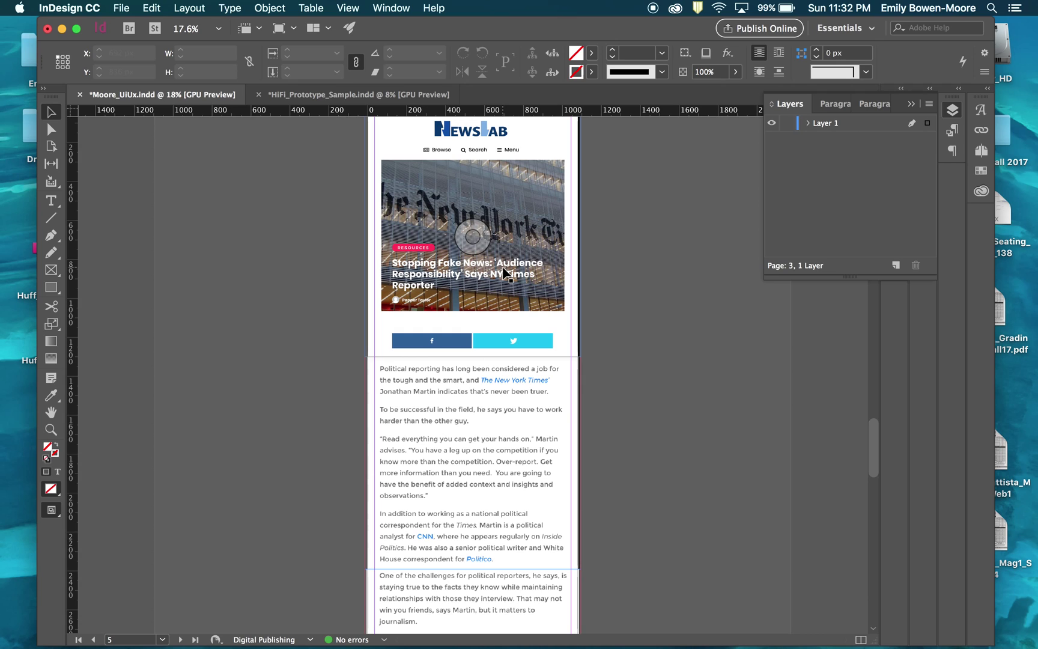
scroll(504, 269, down, 7)
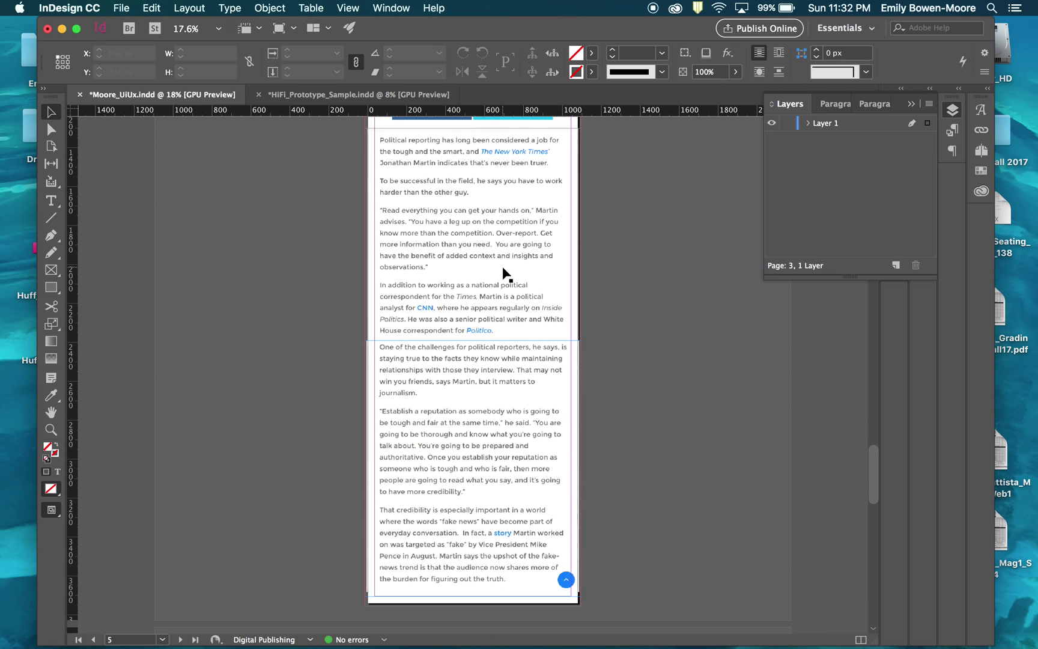
scroll(503, 270, down, 10)
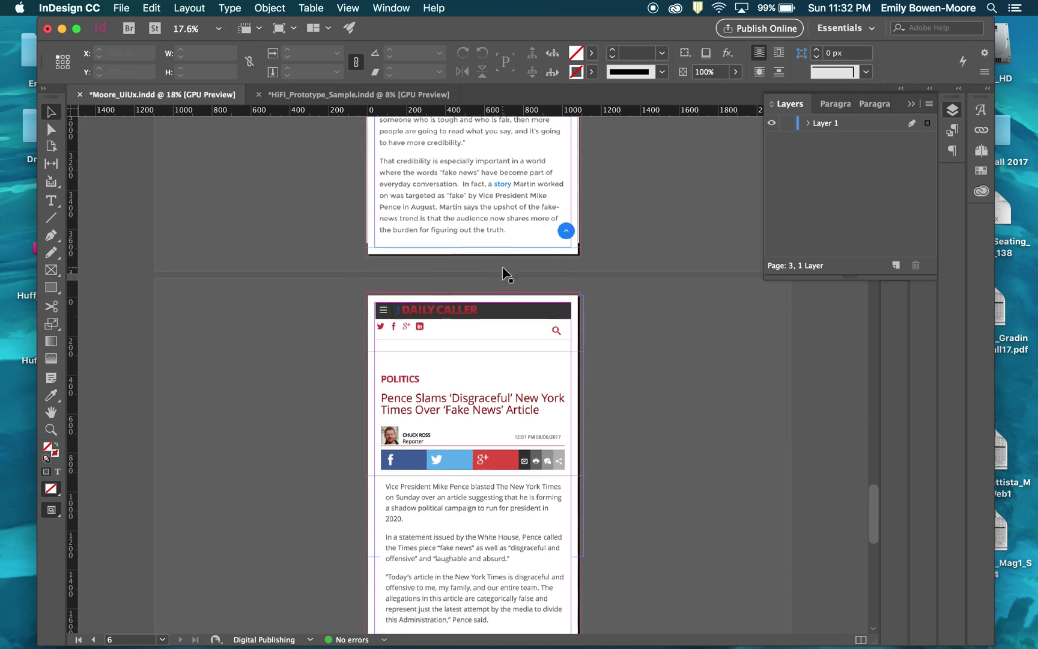
scroll(503, 269, down, 12)
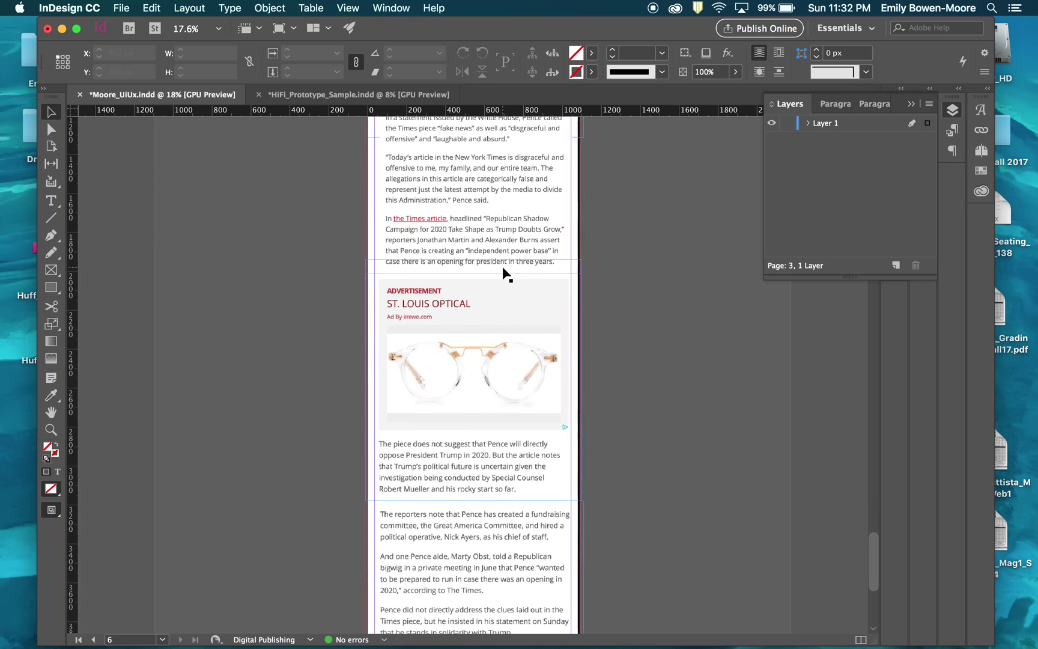
scroll(504, 270, down, 8)
scroll(503, 271, up, 20)
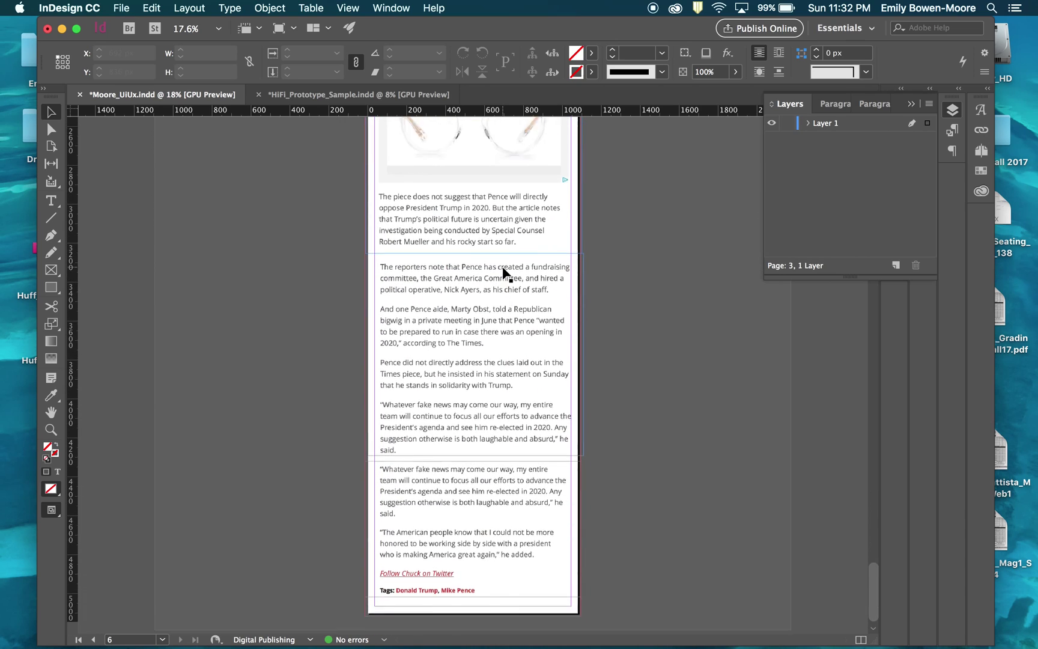
scroll(503, 274, up, 5)
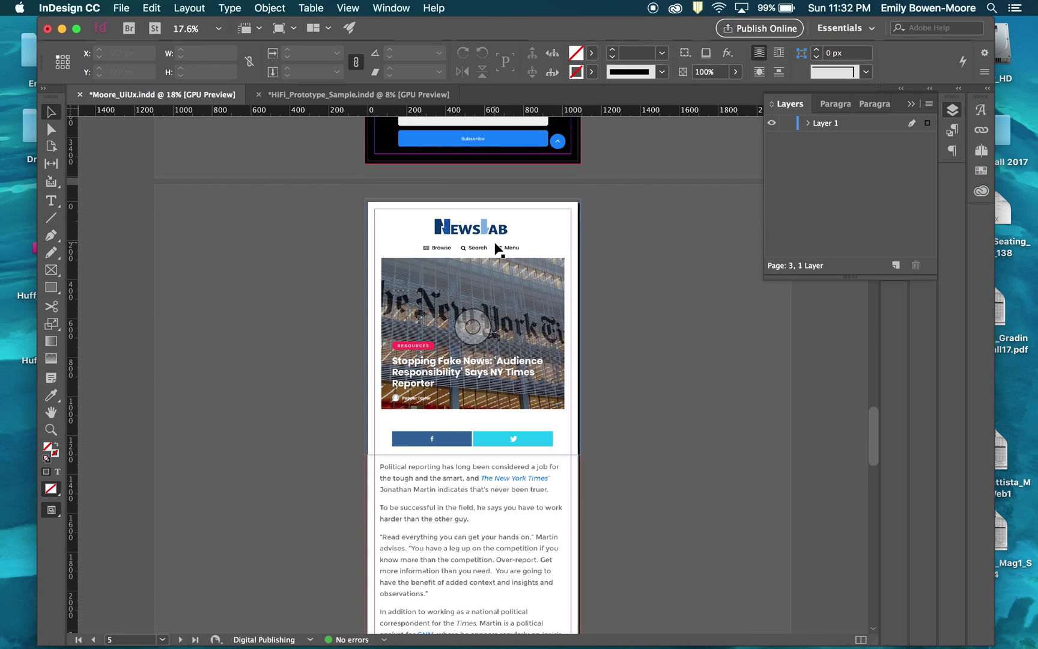
scroll(494, 255, down, 13)
scroll(496, 248, up, 3)
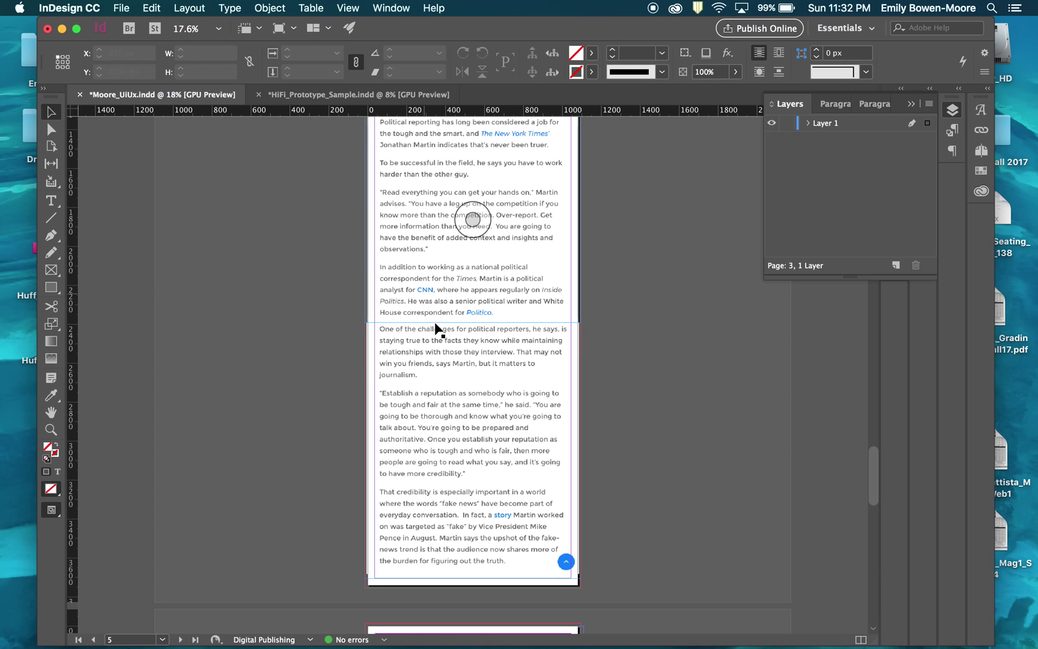
scroll(498, 433, up, 5)
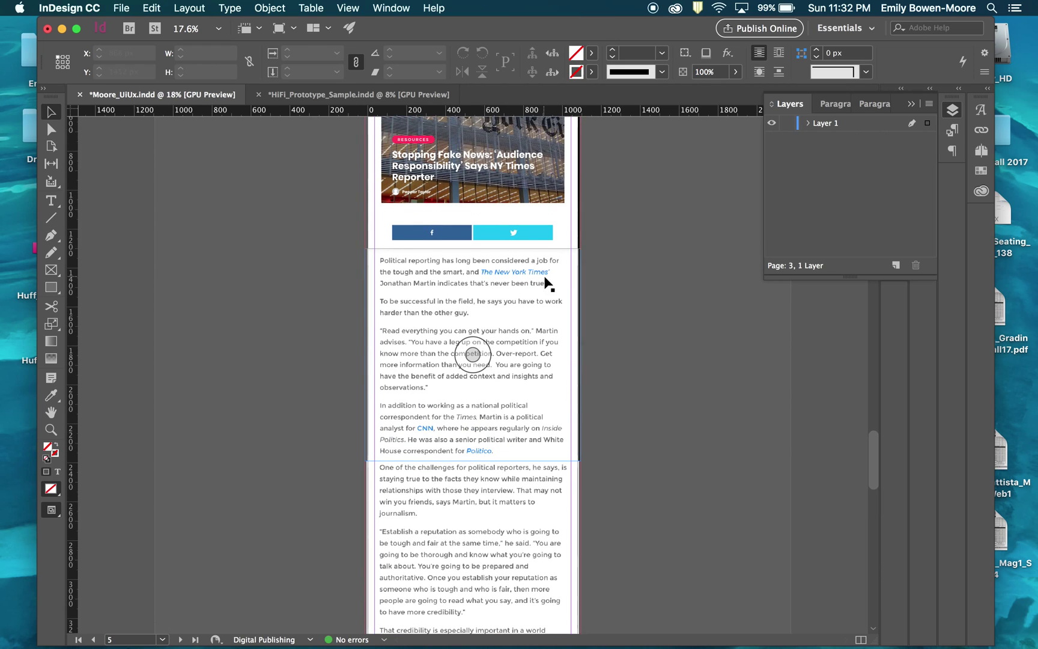
scroll(481, 445, down, 4)
scroll(481, 446, down, 1)
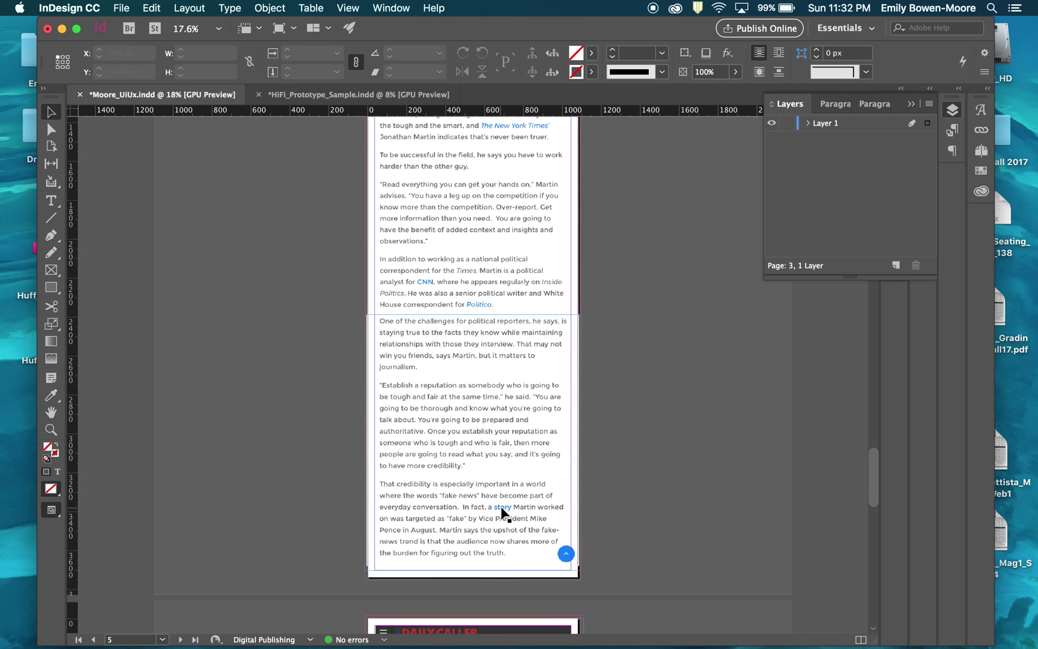
scroll(501, 512, down, 5)
scroll(501, 512, down, 12)
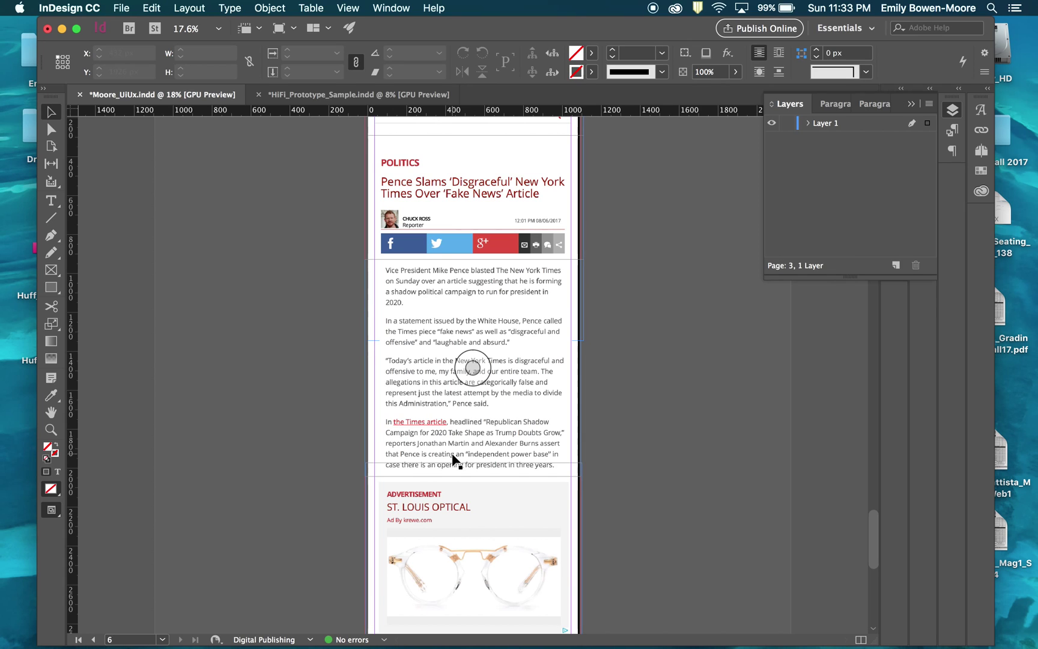
scroll(453, 455, down, 10)
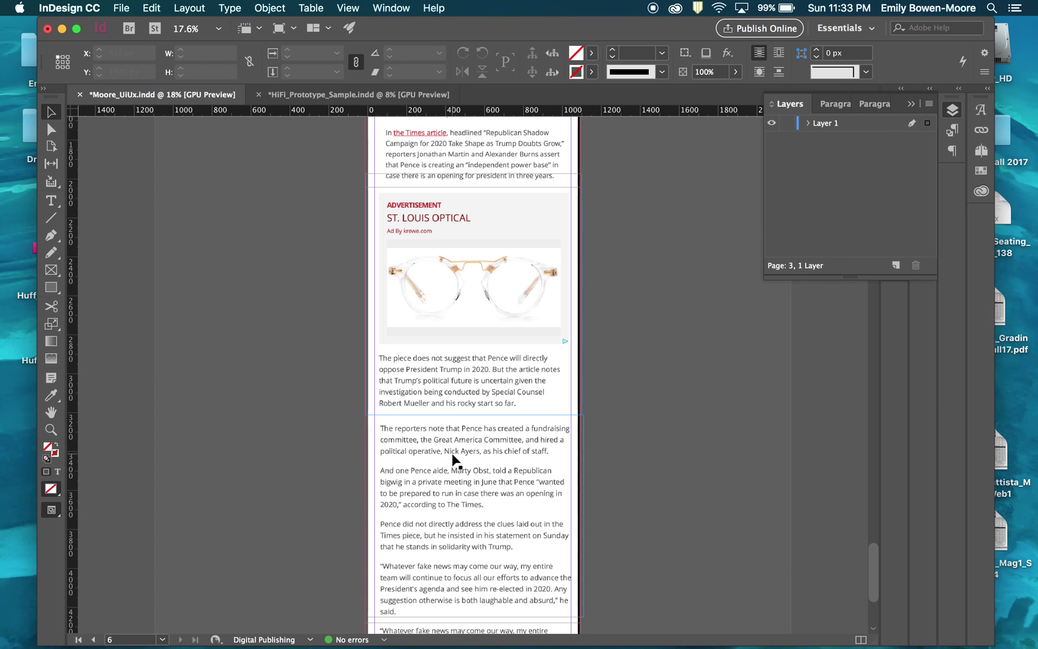
scroll(454, 460, down, 6)
scroll(454, 462, up, 10)
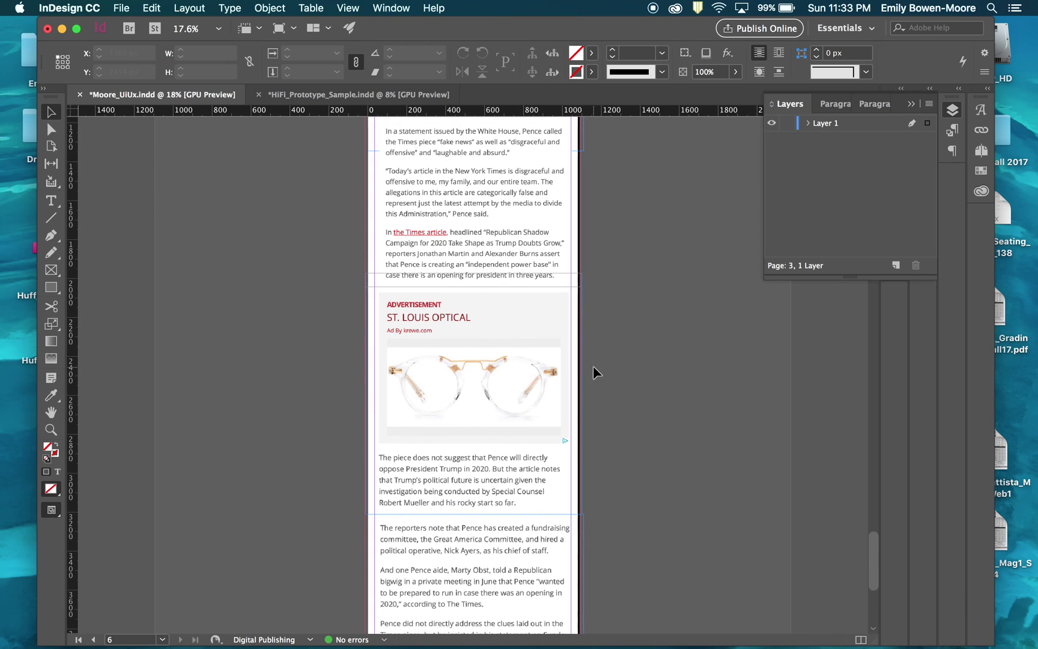
scroll(620, 385, up, 20)
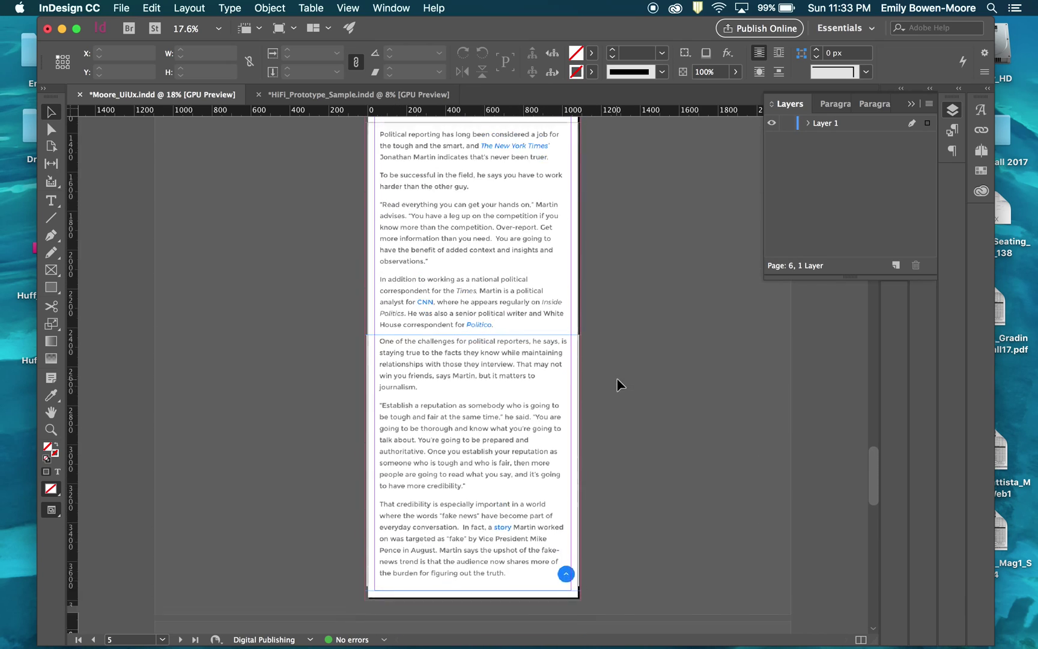
scroll(620, 384, up, 20)
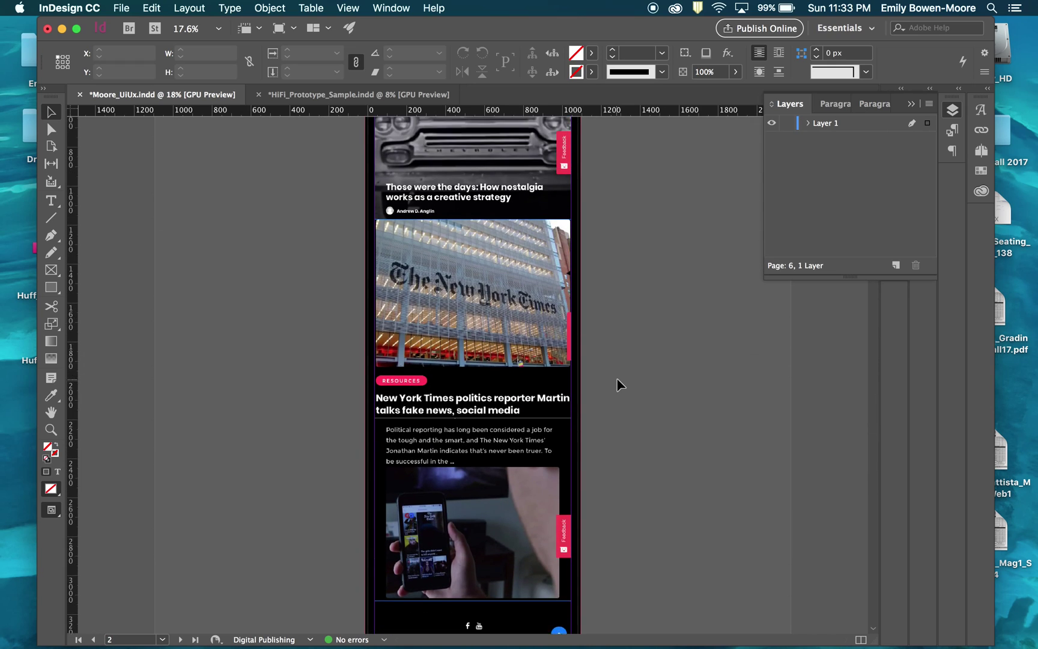
scroll(620, 385, up, 3)
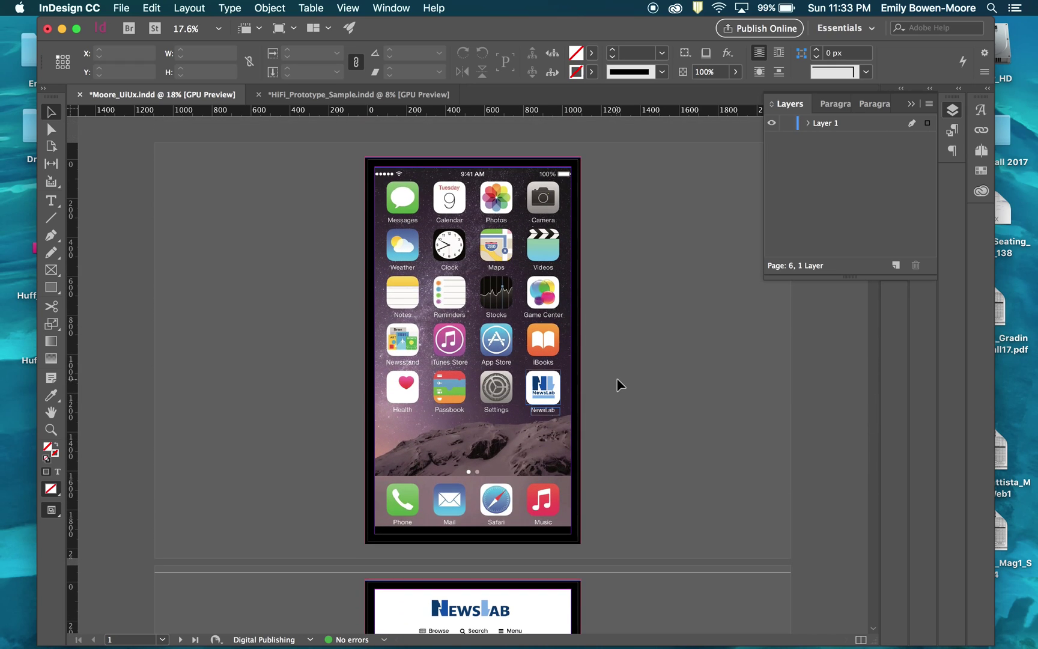
scroll(620, 384, down, 10)
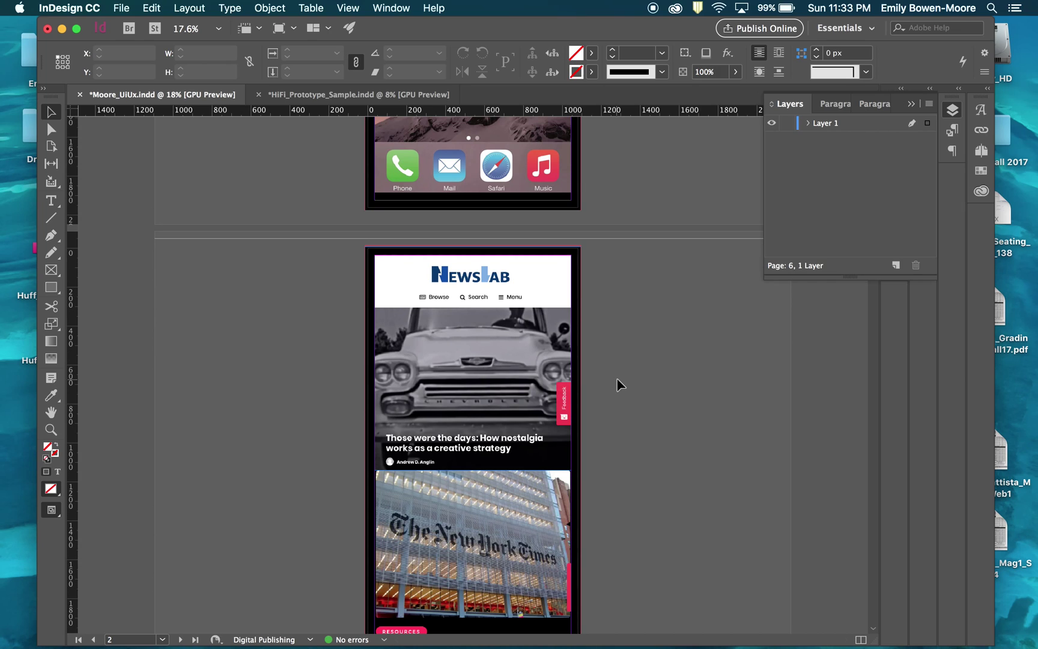
scroll(620, 384, down, 1)
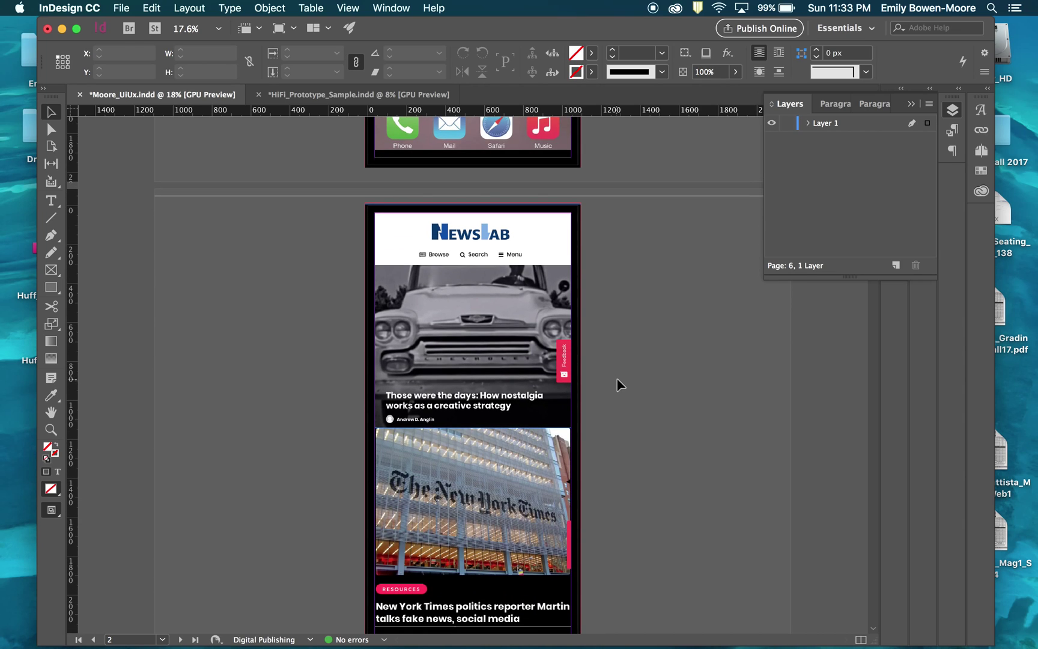
scroll(620, 384, down, 2)
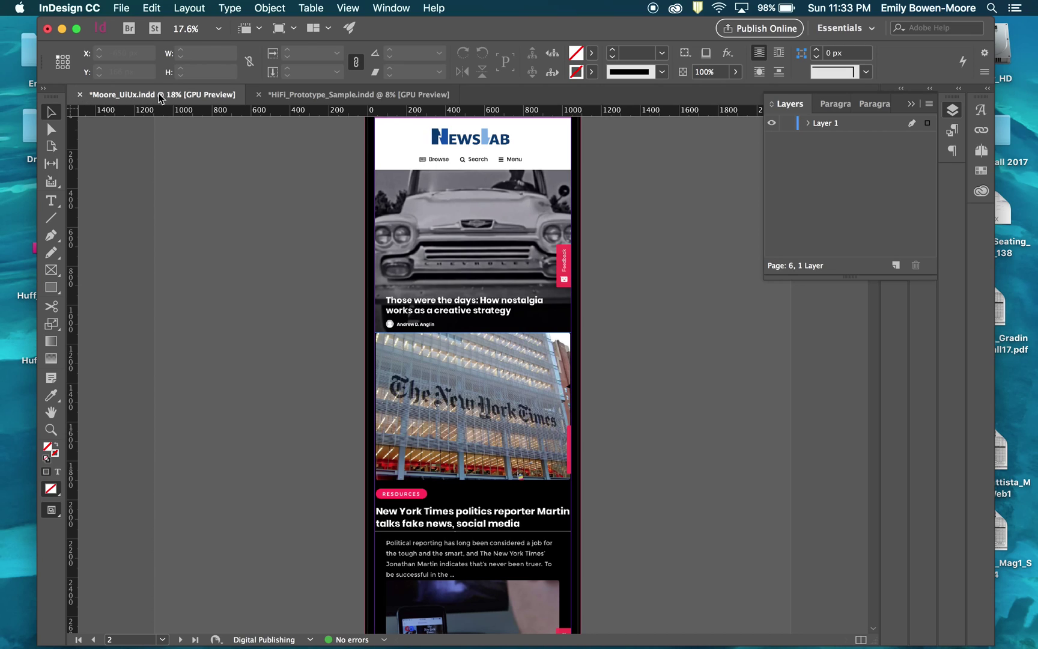
Step: Close HiFi_Prototype_Sample.indd without saving, then review Moore_UiUx's package summary
click(258, 94)
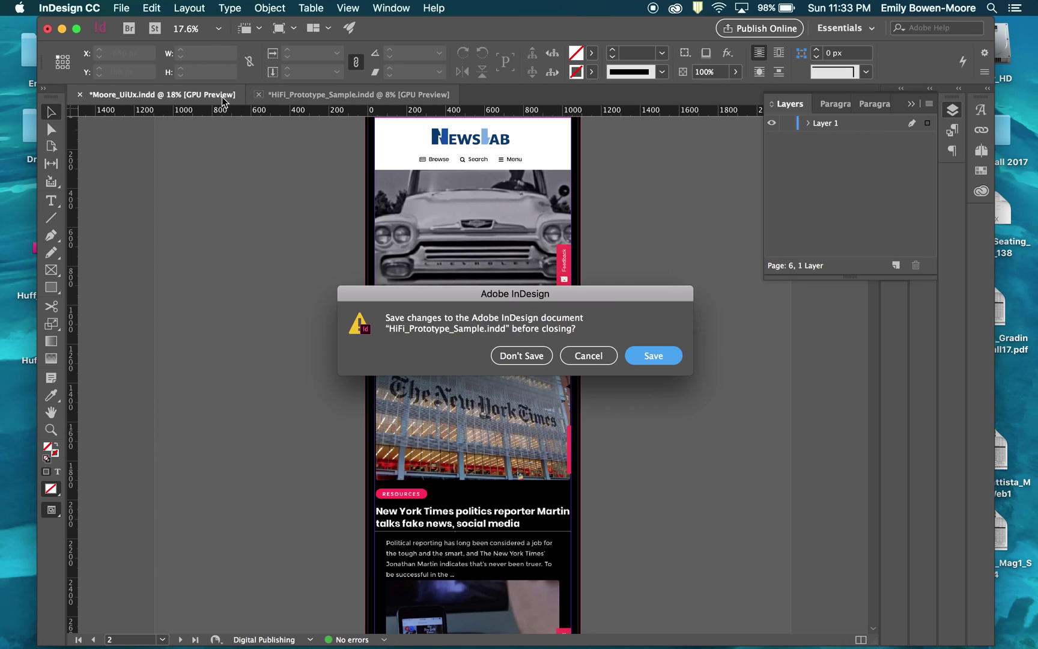
click(521, 355)
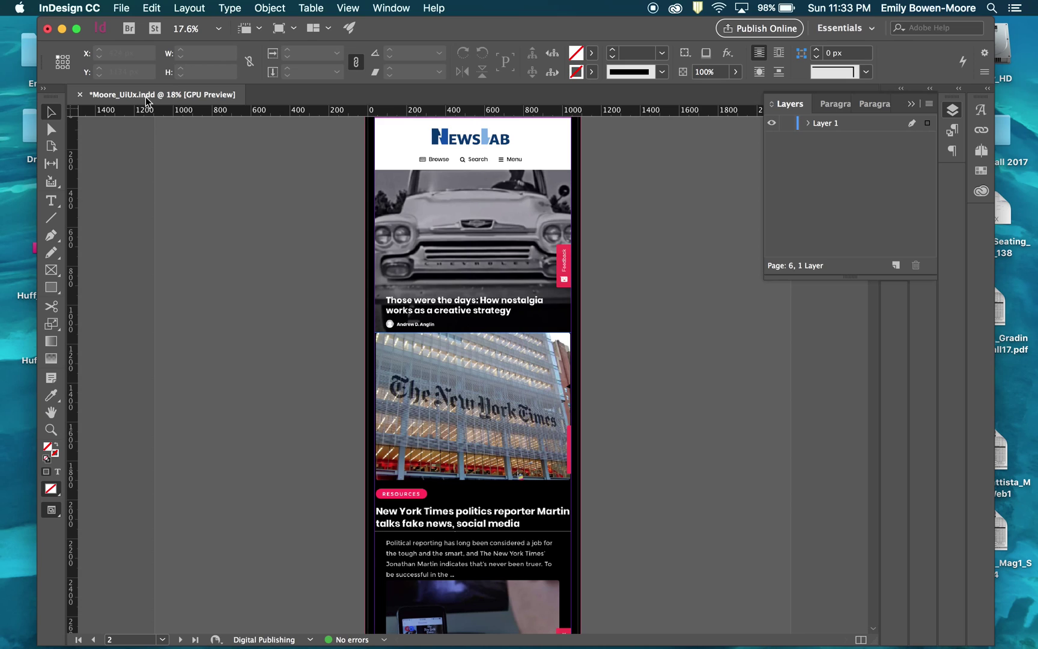
click(121, 8)
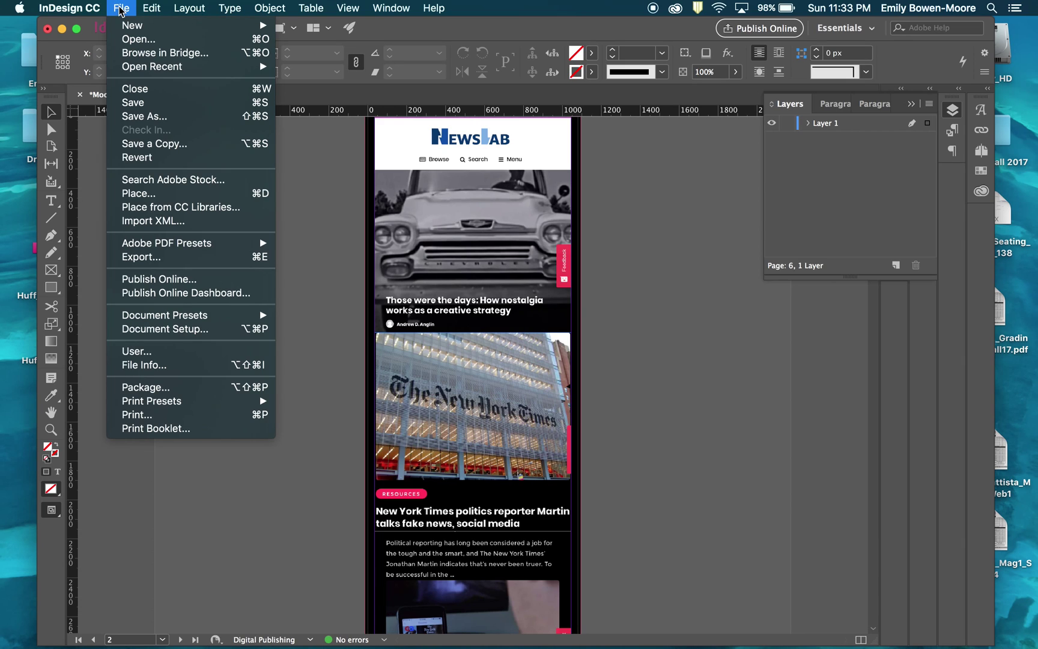
click(160, 388)
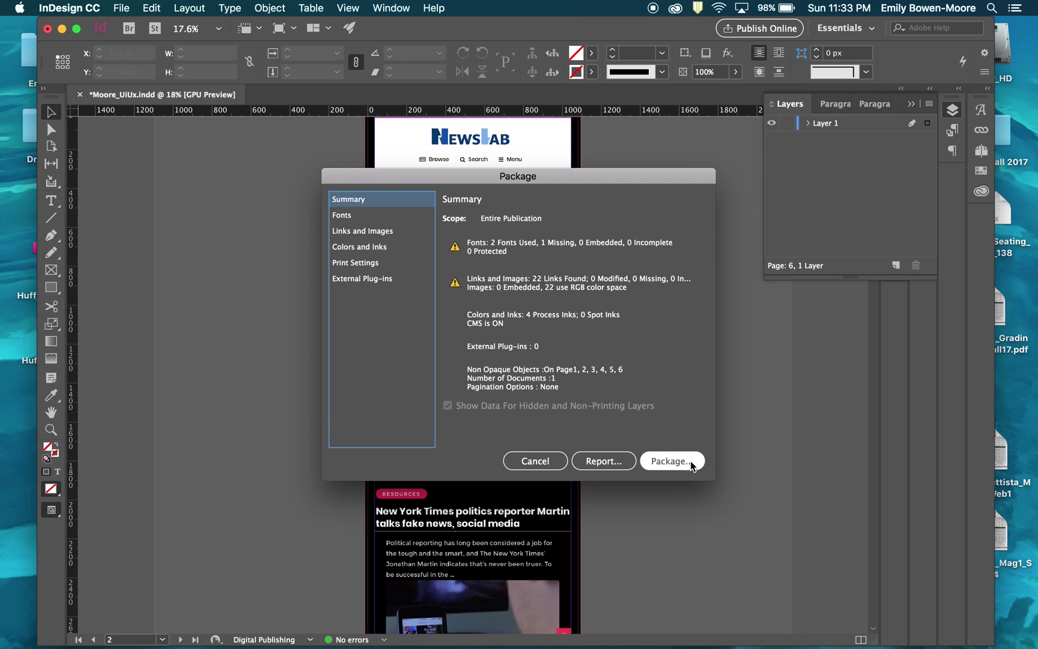
click(585, 462)
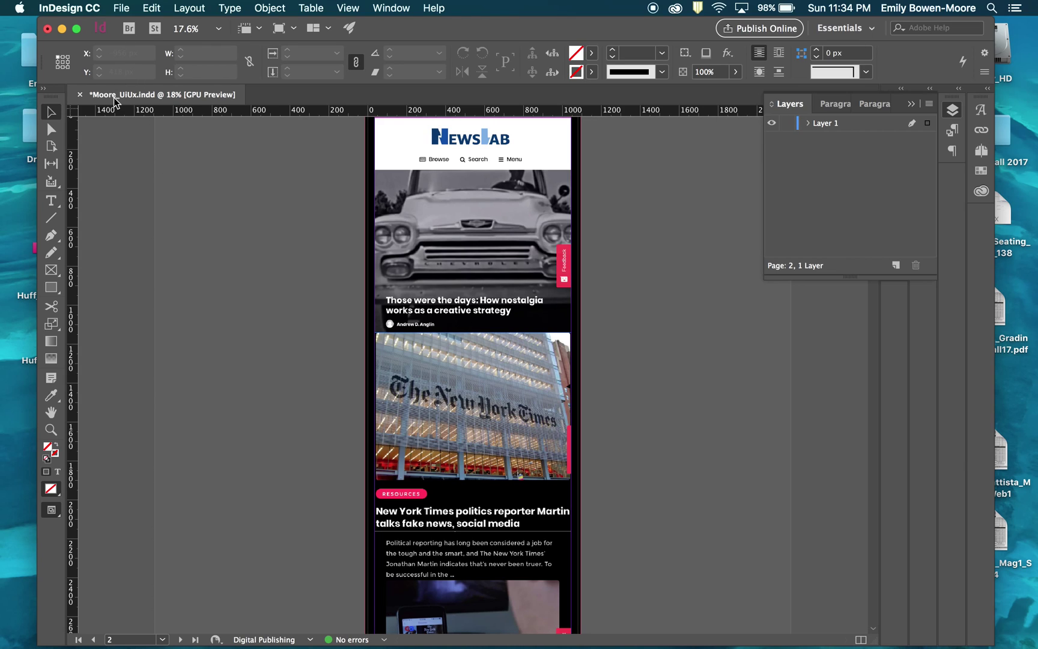
Step: Start packaging, save the publication, and name the printing instructions file Moore_UiUx
click(121, 8)
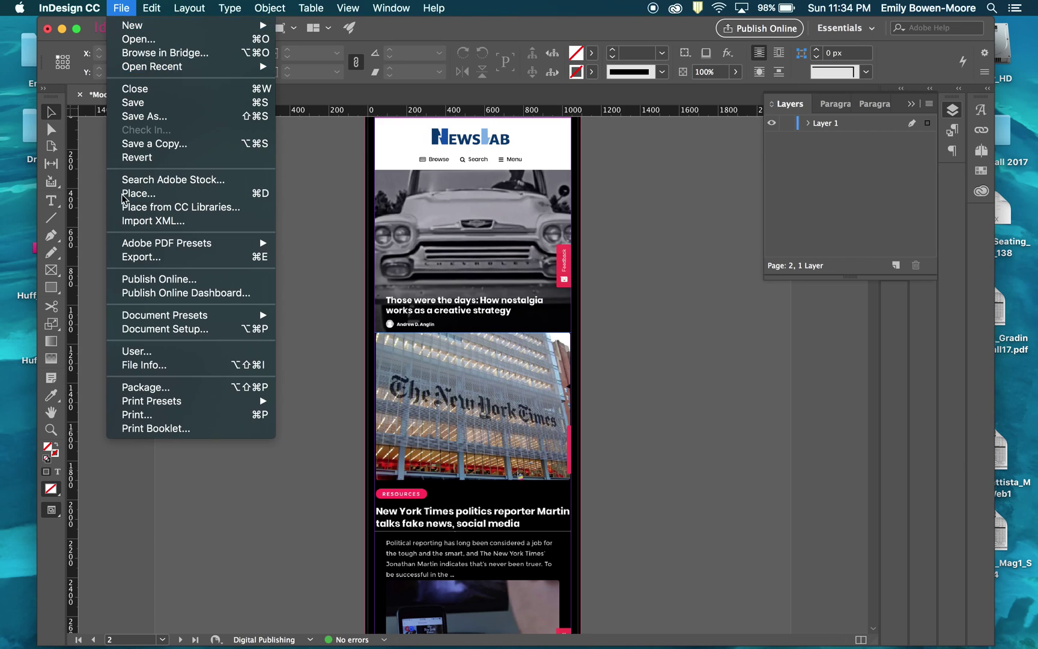
click(147, 387)
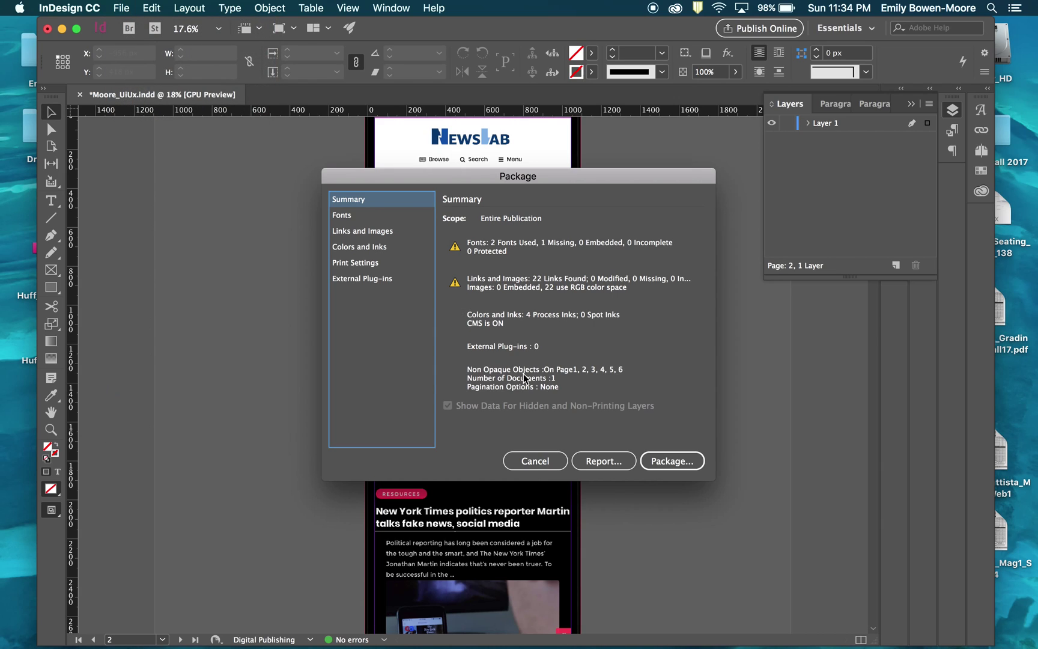
click(690, 460)
click(598, 353)
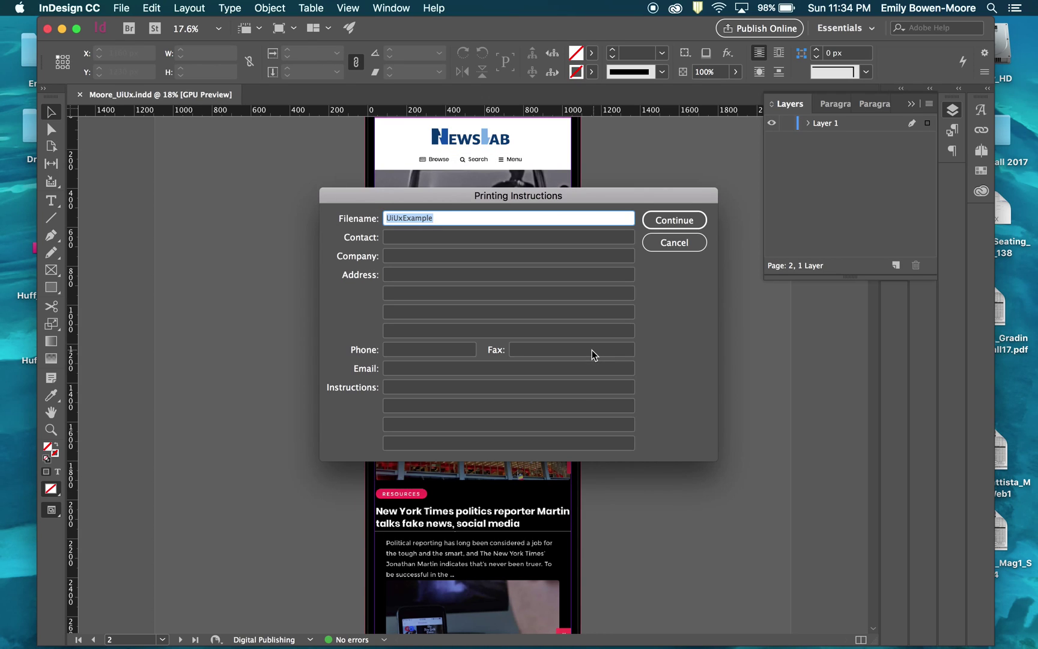
text(Moore_UiUx)
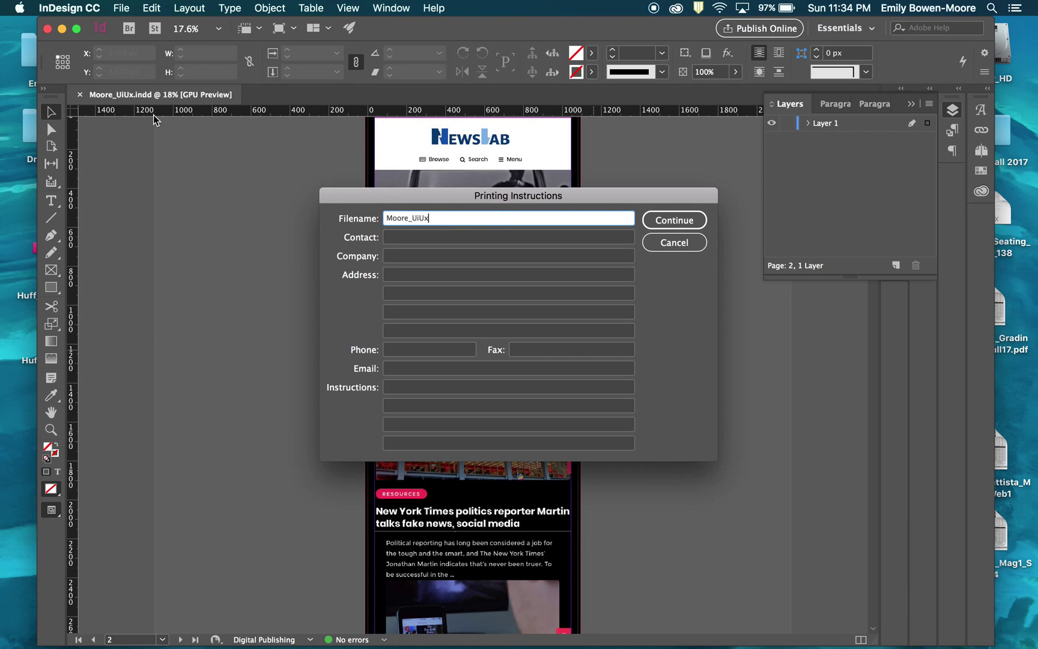
click(668, 226)
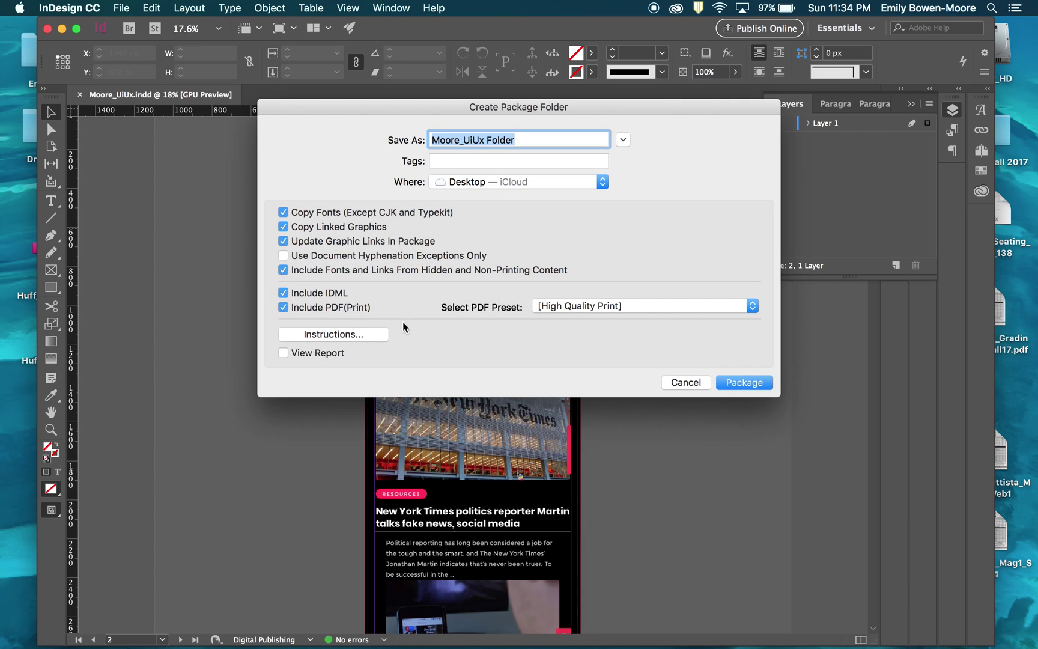
Step: Name the Desktop package folder Moore_UiUxFolder and create it, accepting the font warning
double_click(503, 138)
click(487, 139)
key(BackSpace)
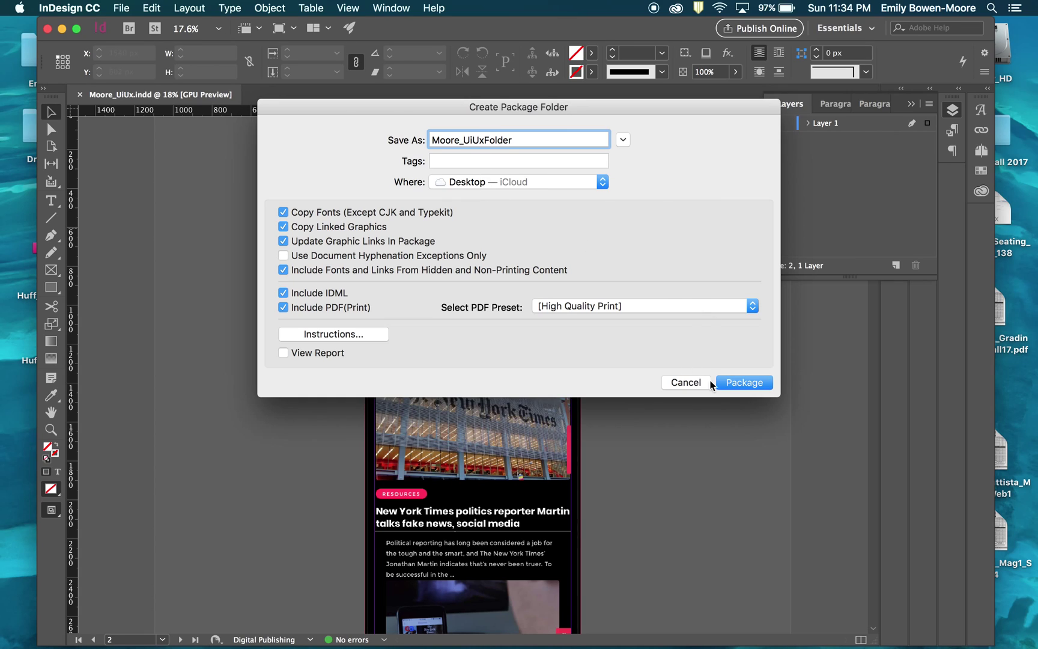
click(757, 381)
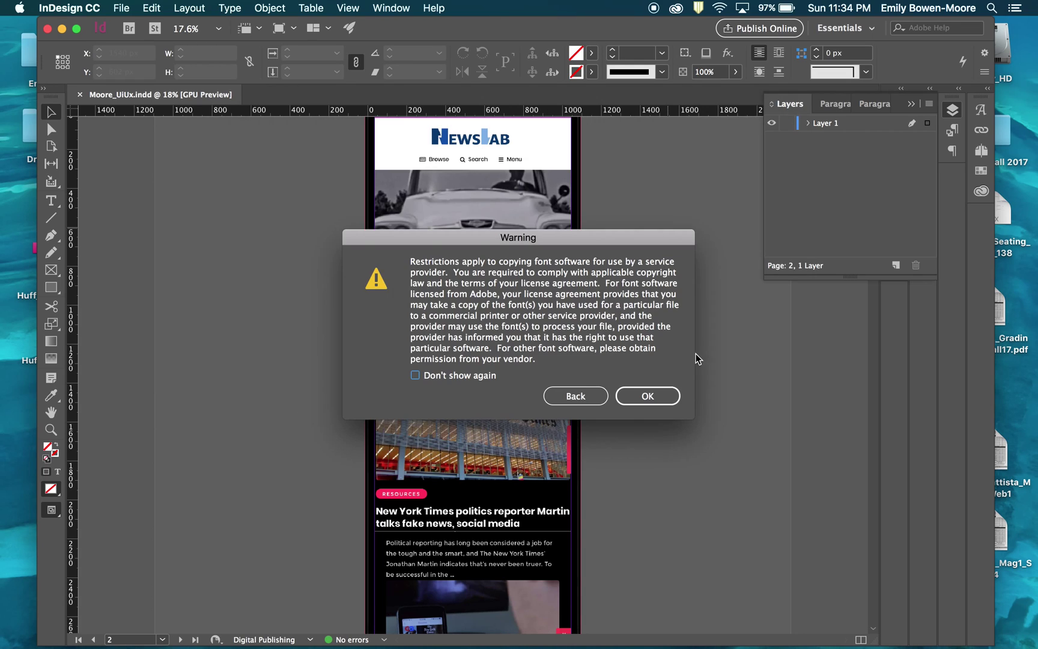
click(640, 396)
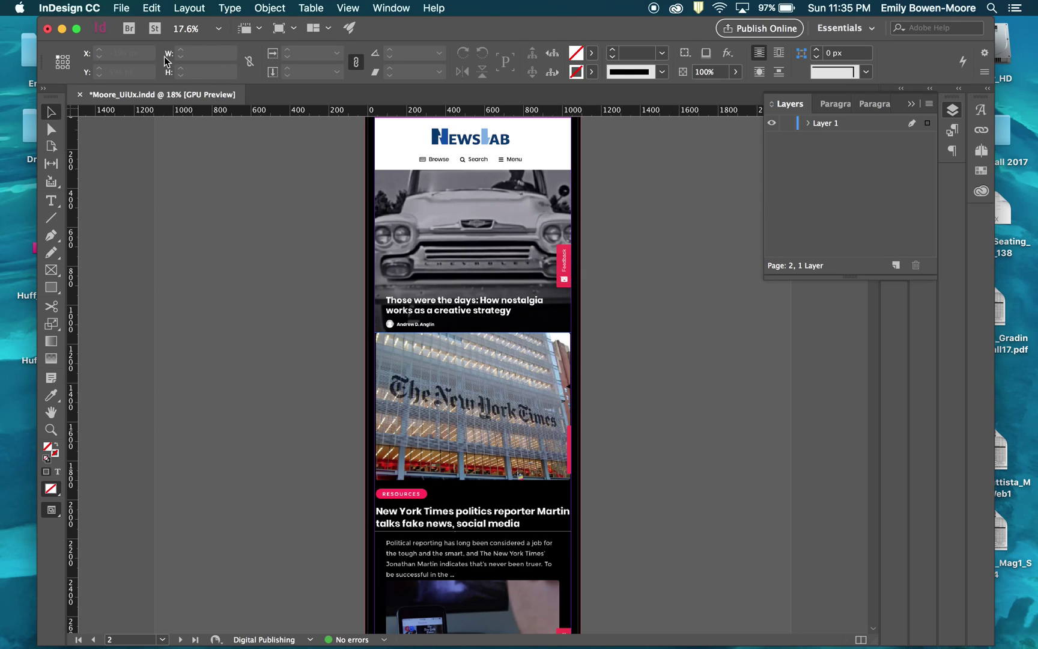
Step: Export Moore_UiUx to the Desktop with JPEG chosen as the format
click(122, 9)
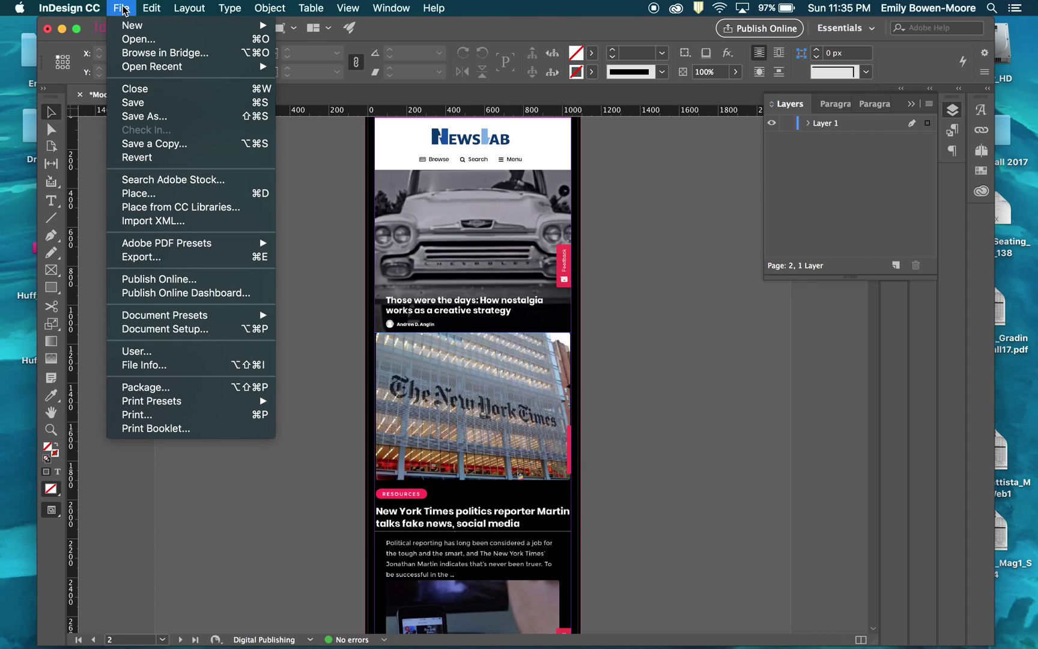
click(123, 9)
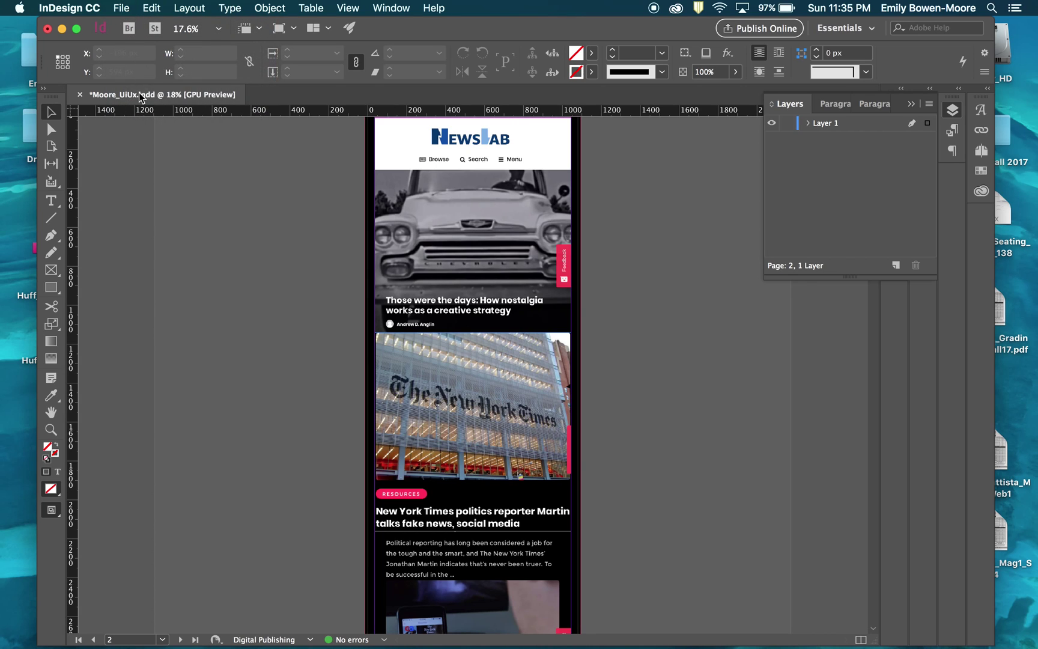
click(126, 7)
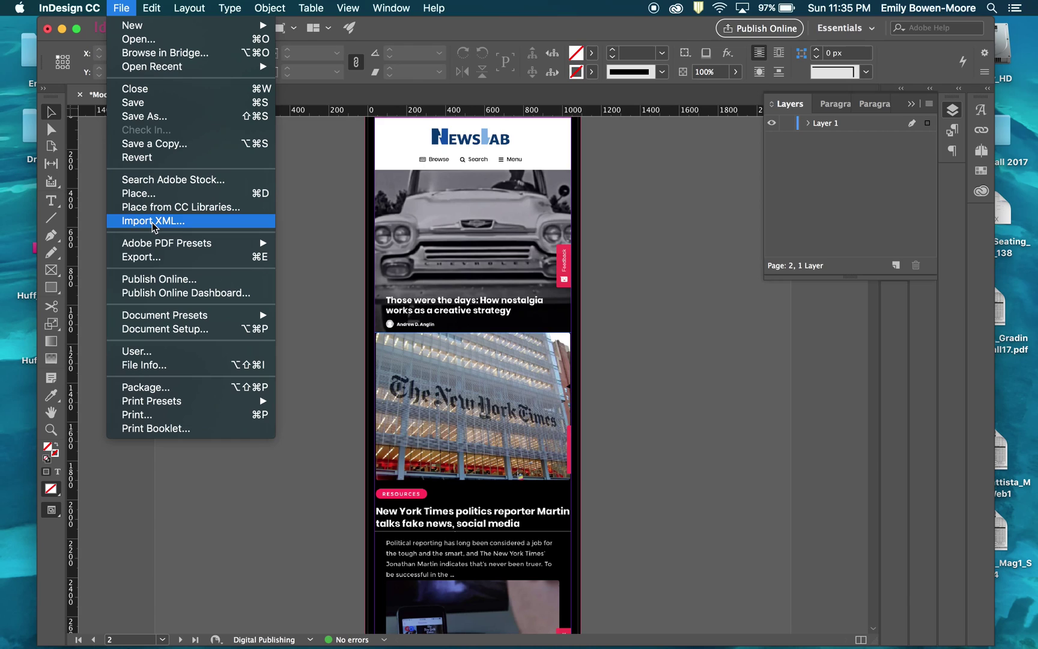
click(149, 258)
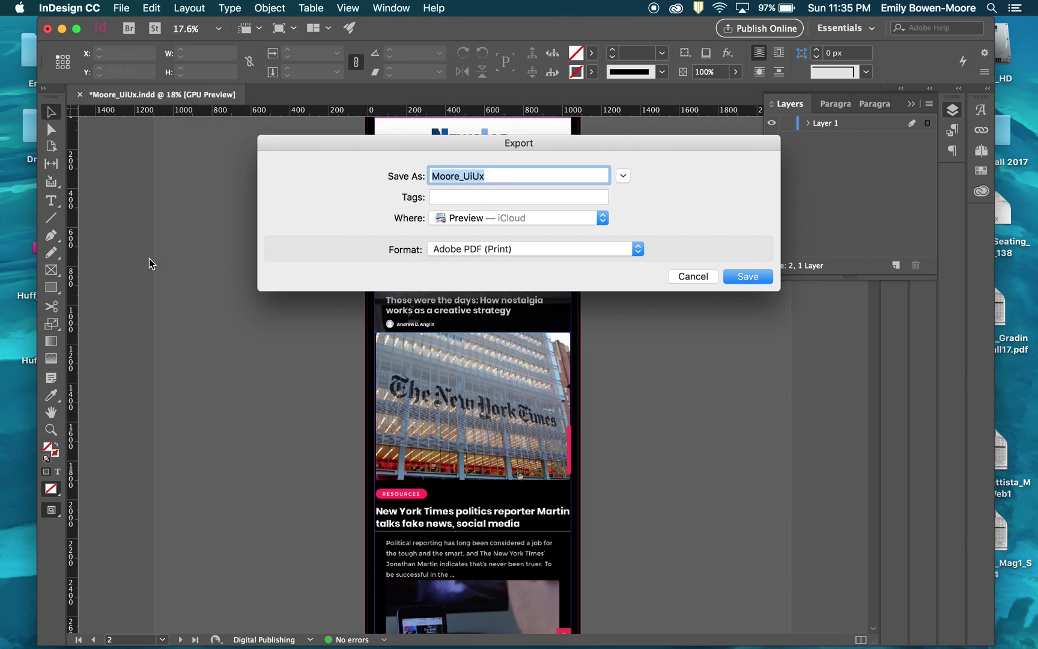
click(489, 217)
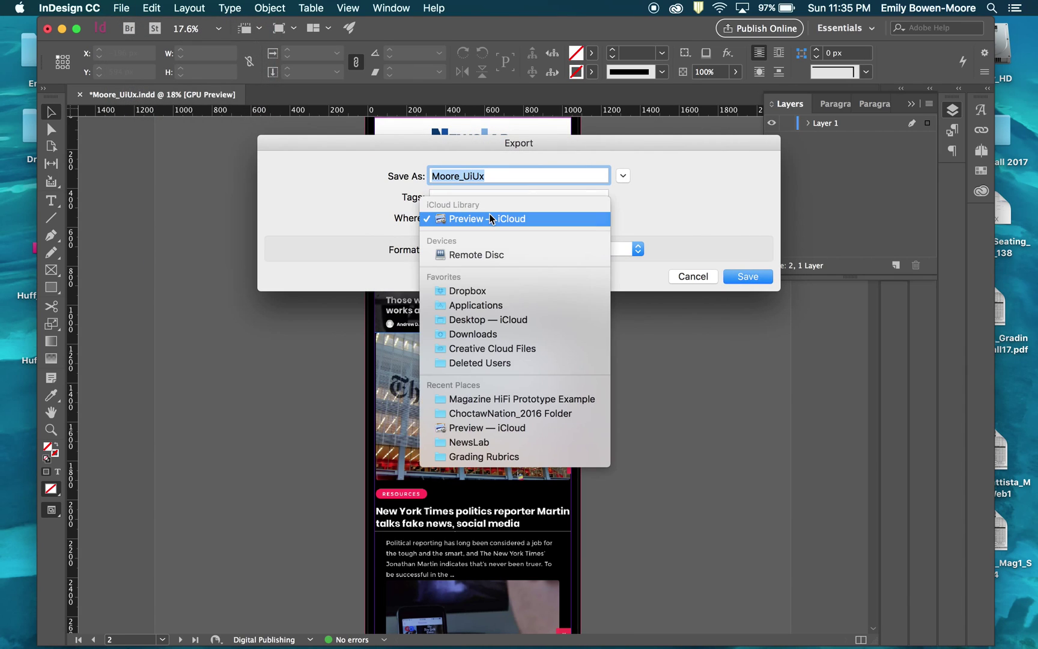
click(474, 322)
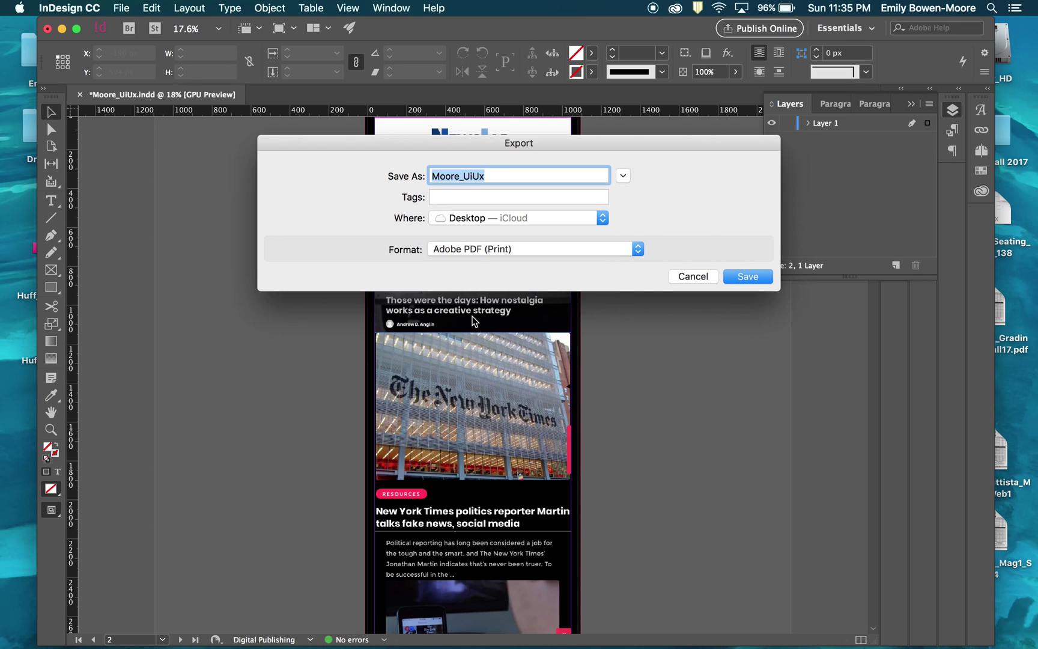
click(477, 249)
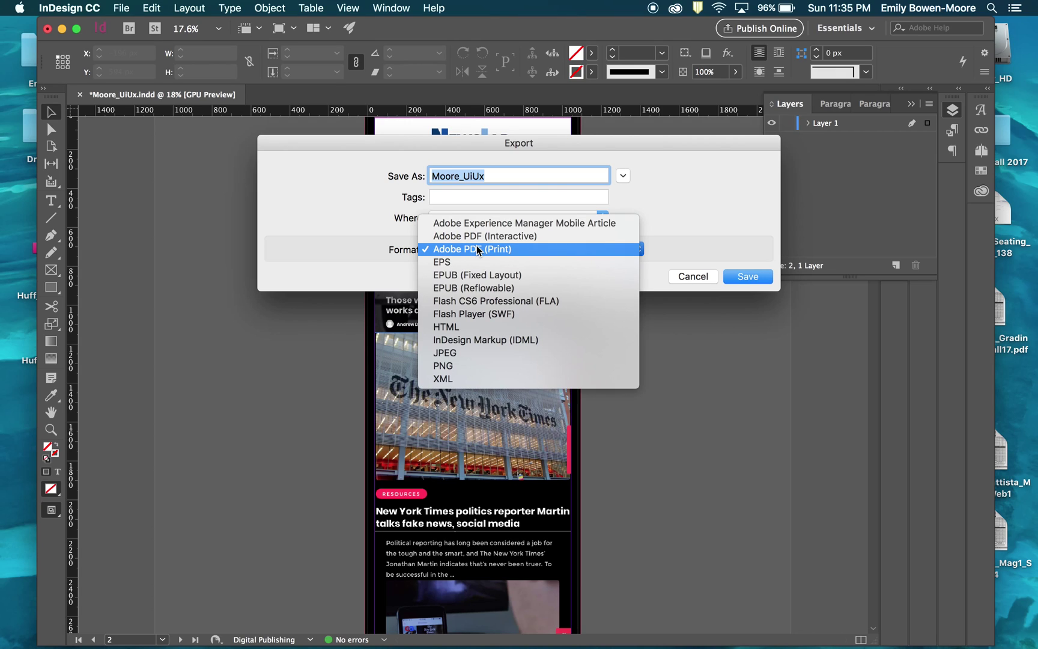
click(448, 354)
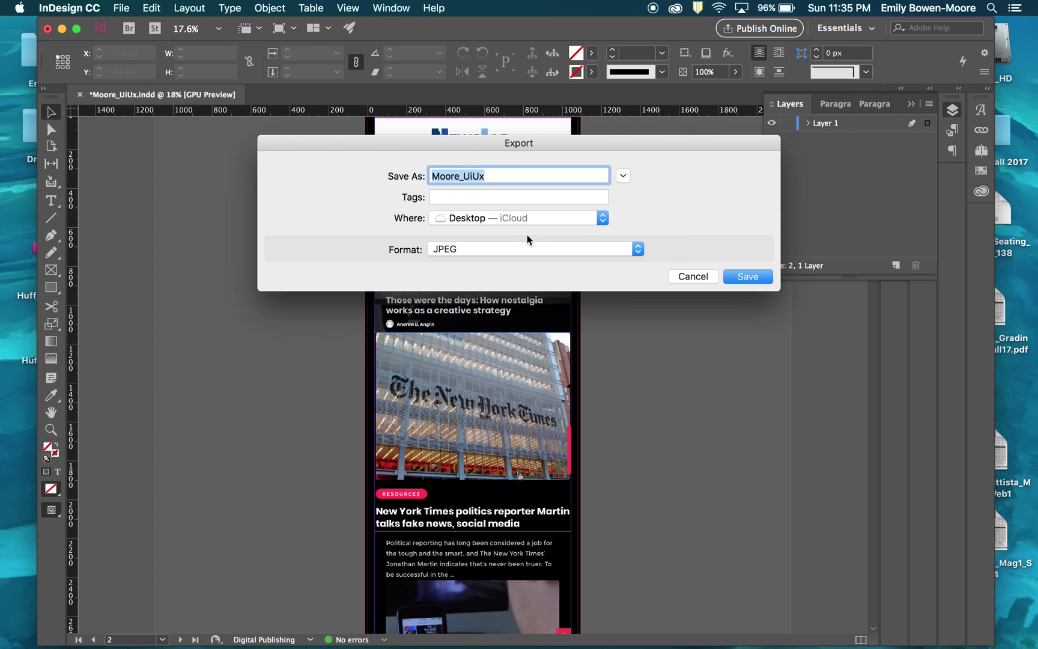
click(748, 277)
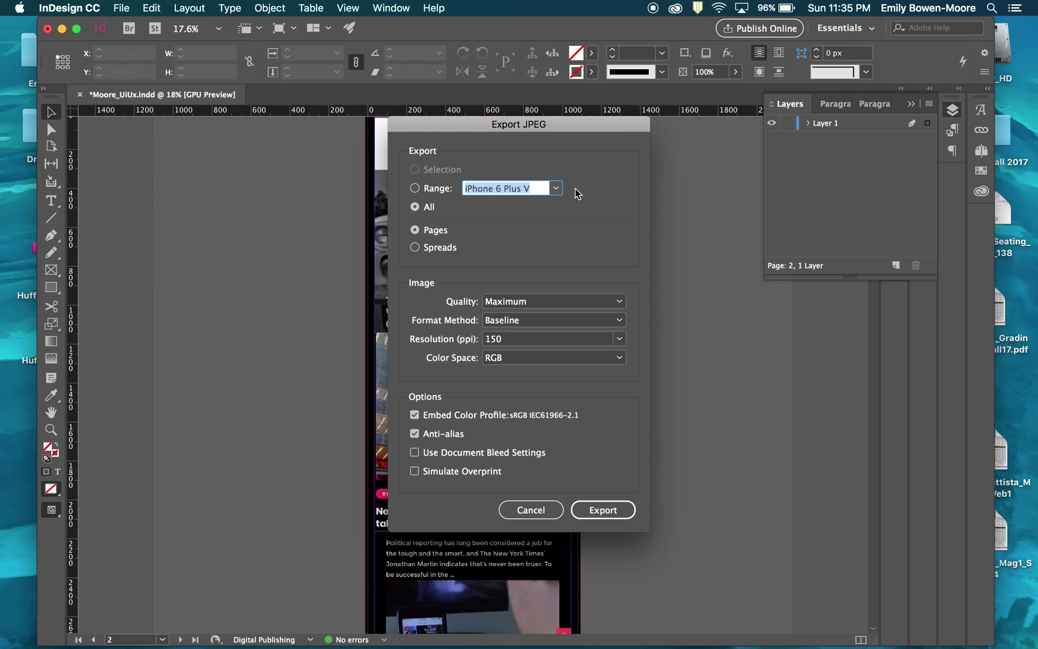
Step: Export all pages as JPEGs with Maximum quality, 150 ppi resolution and RGB color
click(556, 189)
click(556, 190)
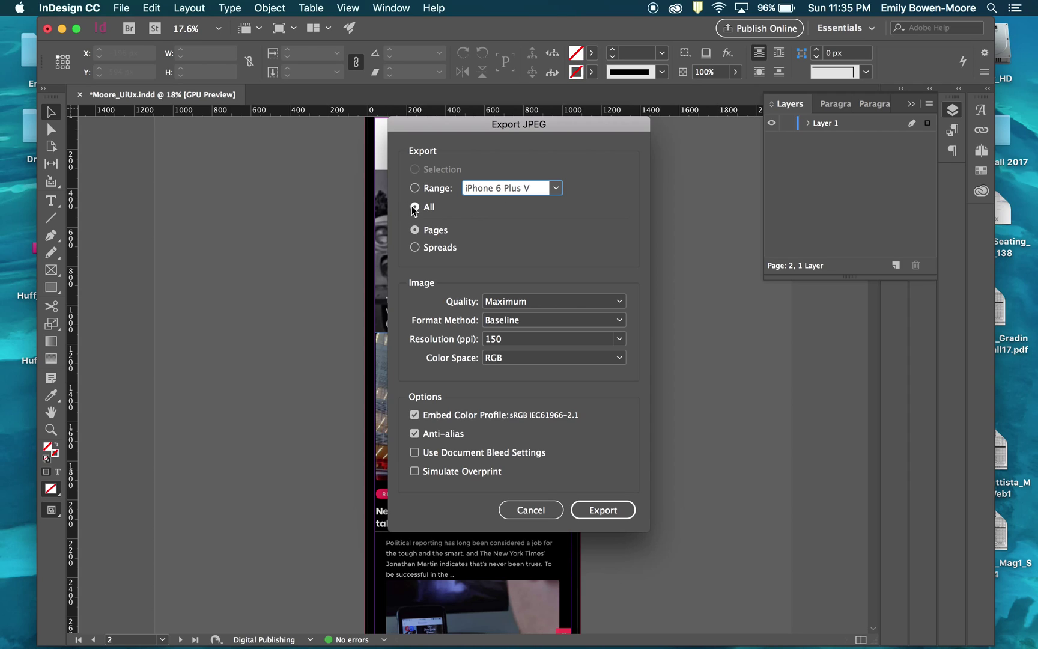
click(416, 231)
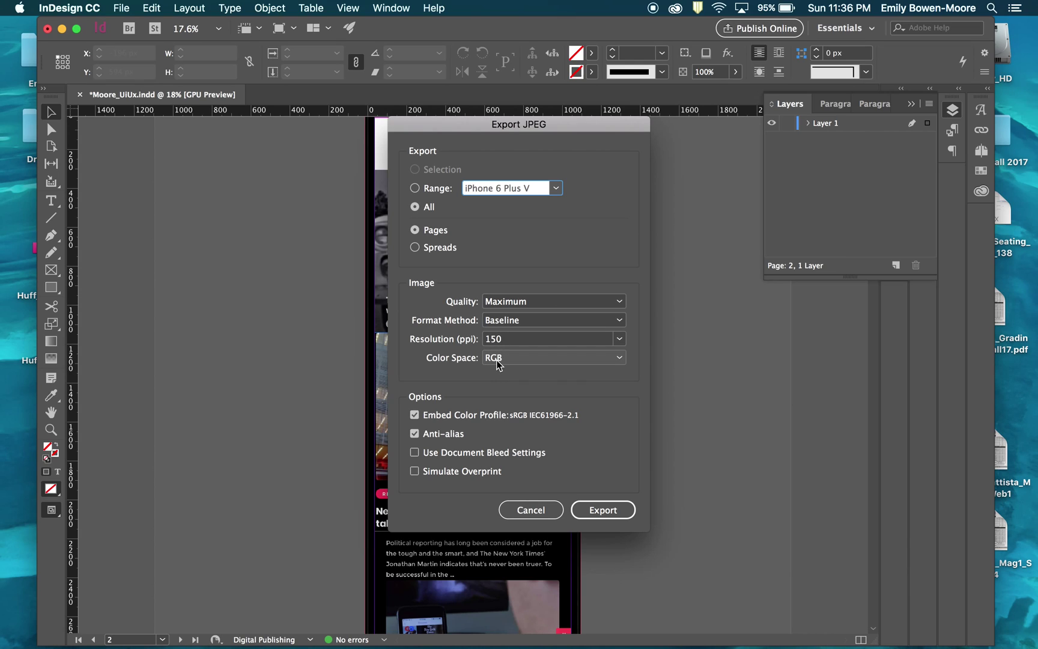
click(610, 510)
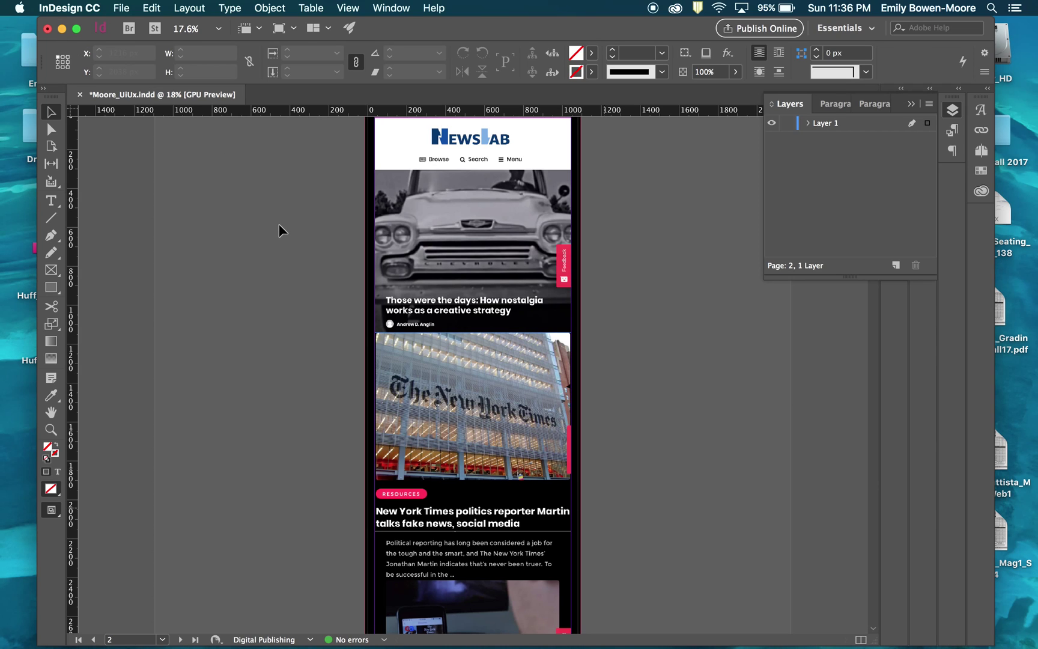
Step: Minimize InDesign and check the six Moore_UiUx JPEGs on the Finder desktop
key(super+m)
key(super+Tab)
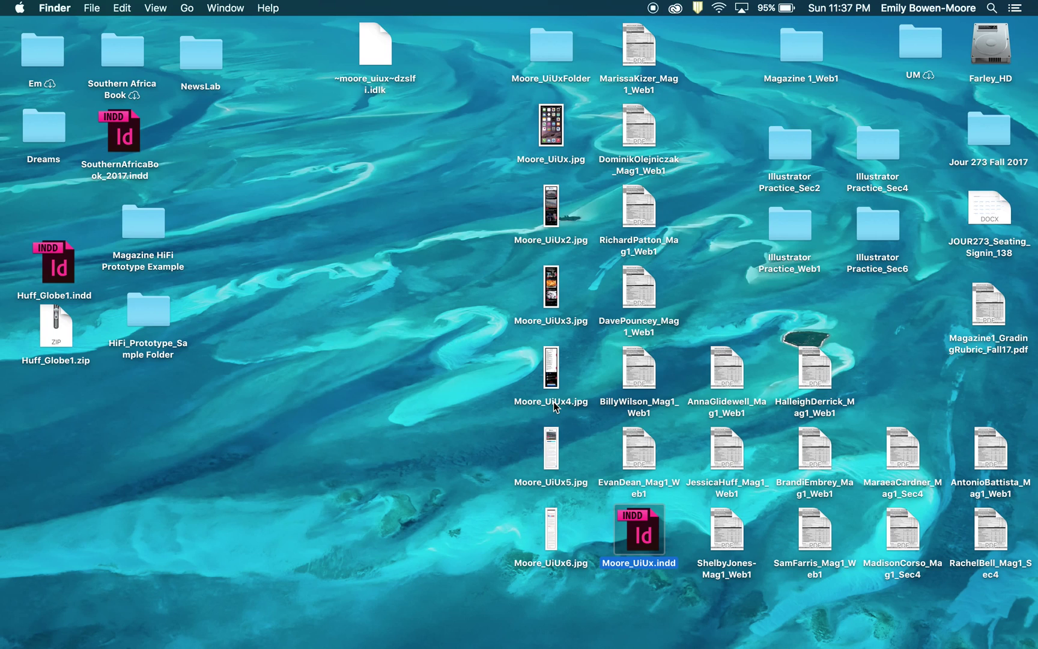
click(463, 289)
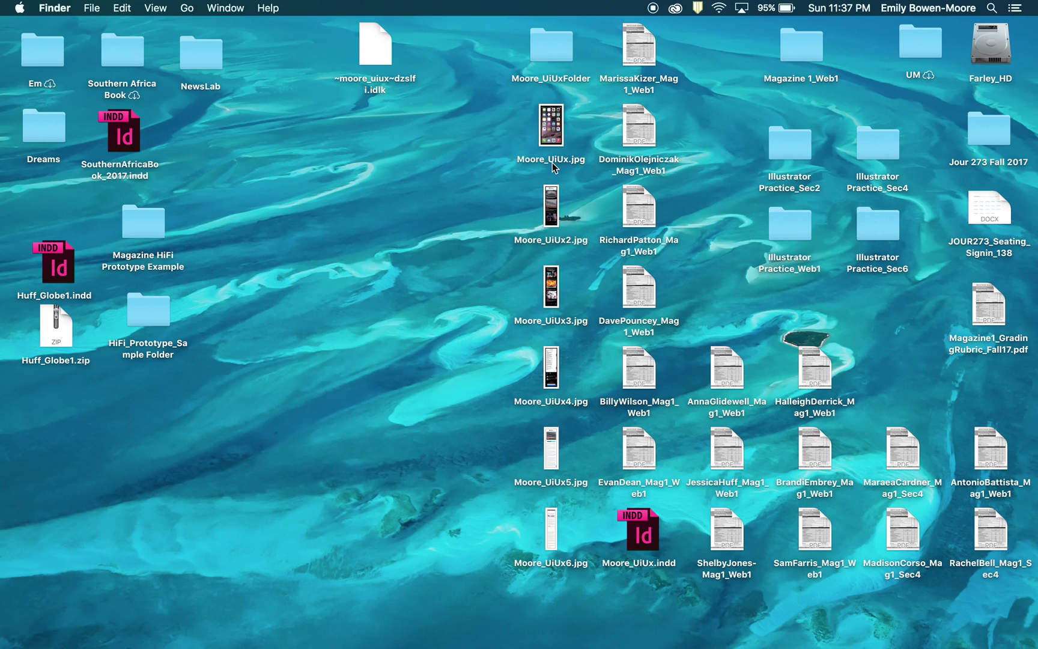
drag(520, 123, 548, 526)
click(473, 433)
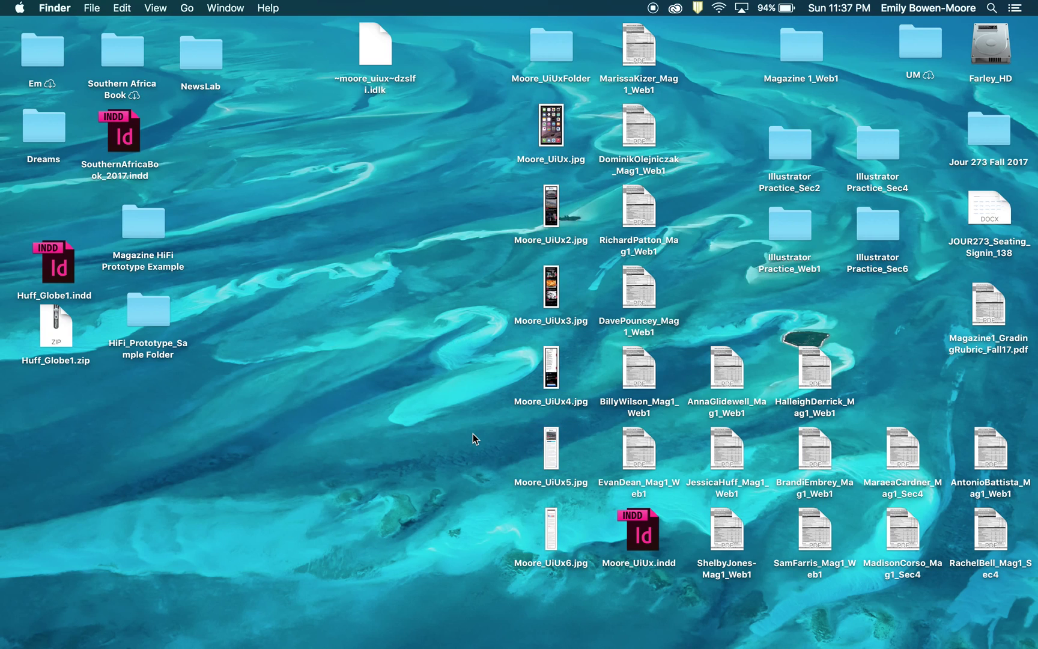